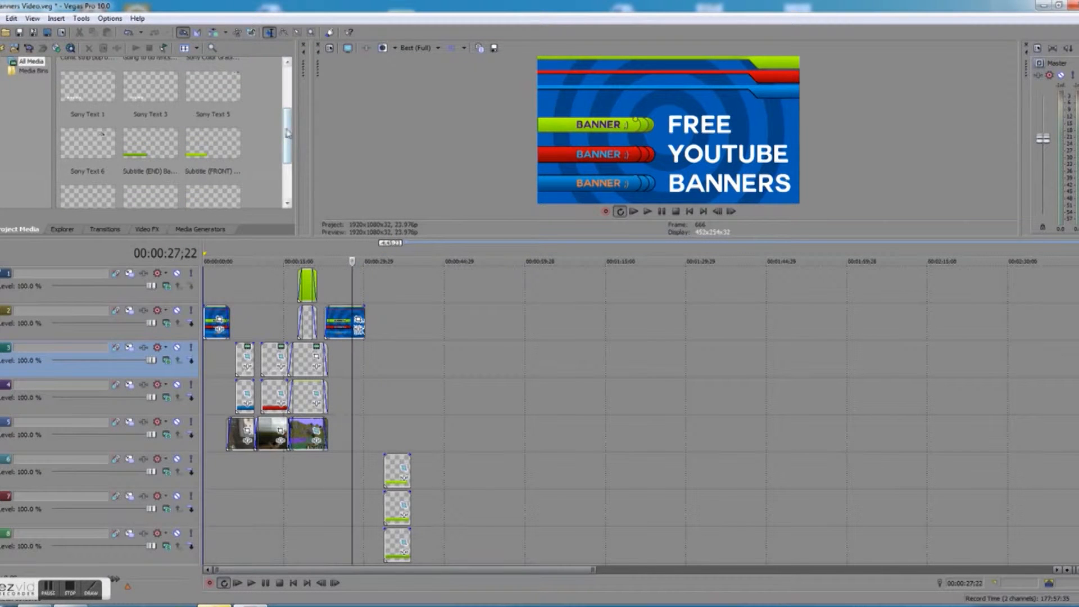
# Step: Place the green Subtitle FRONT, MIDDLE and END banner images on tracks 6, 7 and 8, stacked after the existing banner clips
pyautogui.scroll(-1, 258, 161)
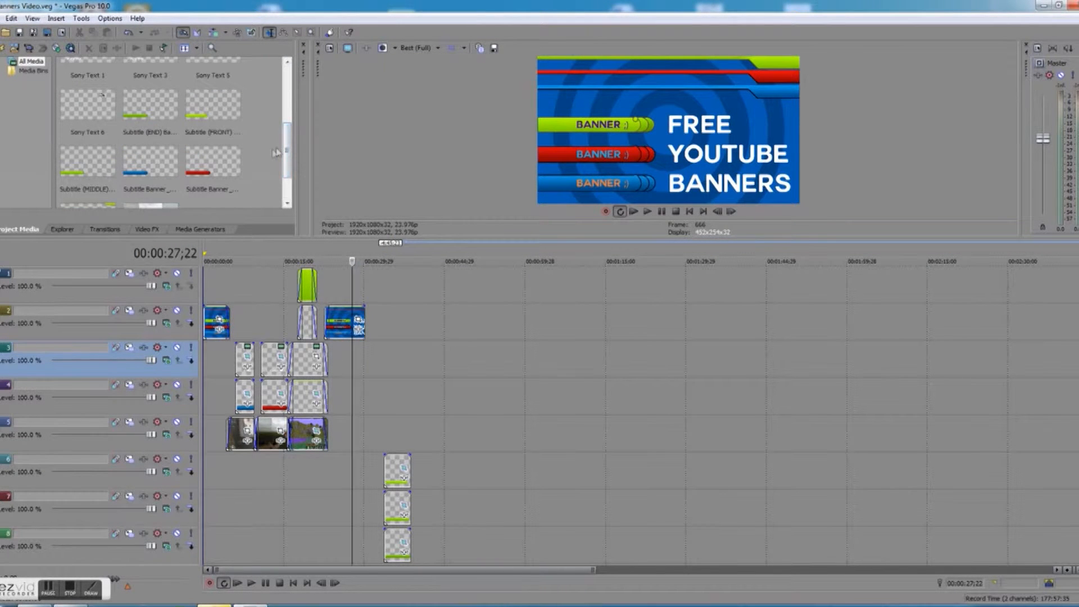
pyautogui.click(154, 113)
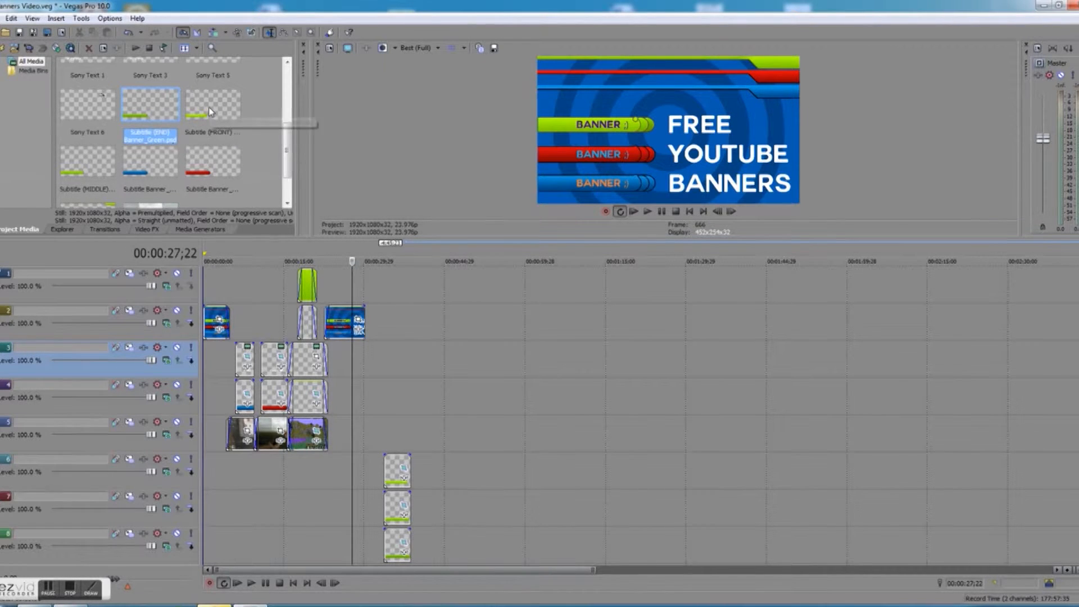
pyautogui.click(96, 169)
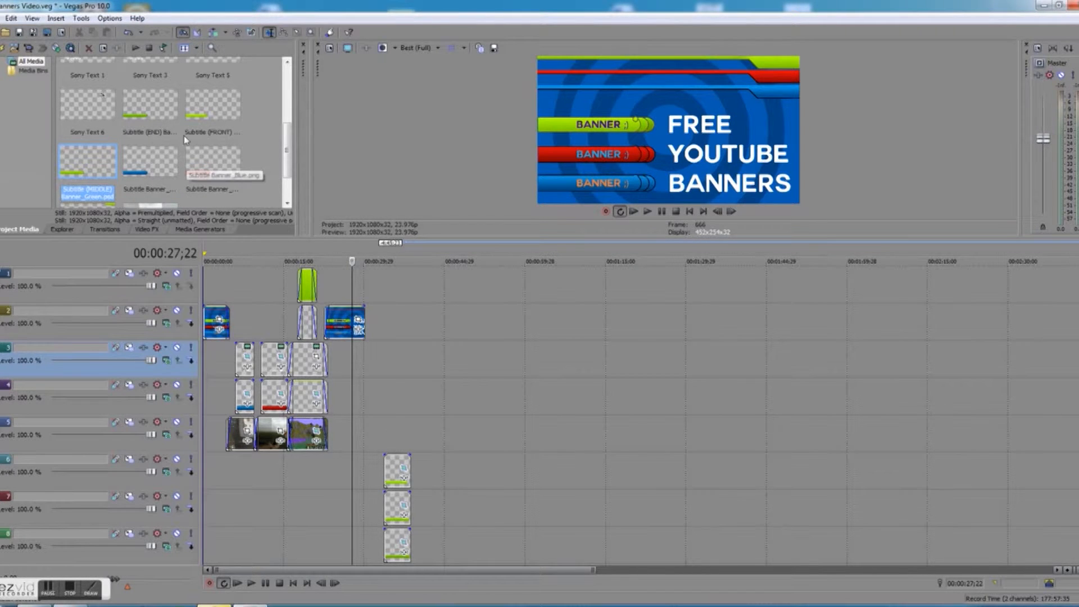
pyautogui.click(202, 109)
pyautogui.moveTo(255, 152); pyautogui.dragTo(477, 479)
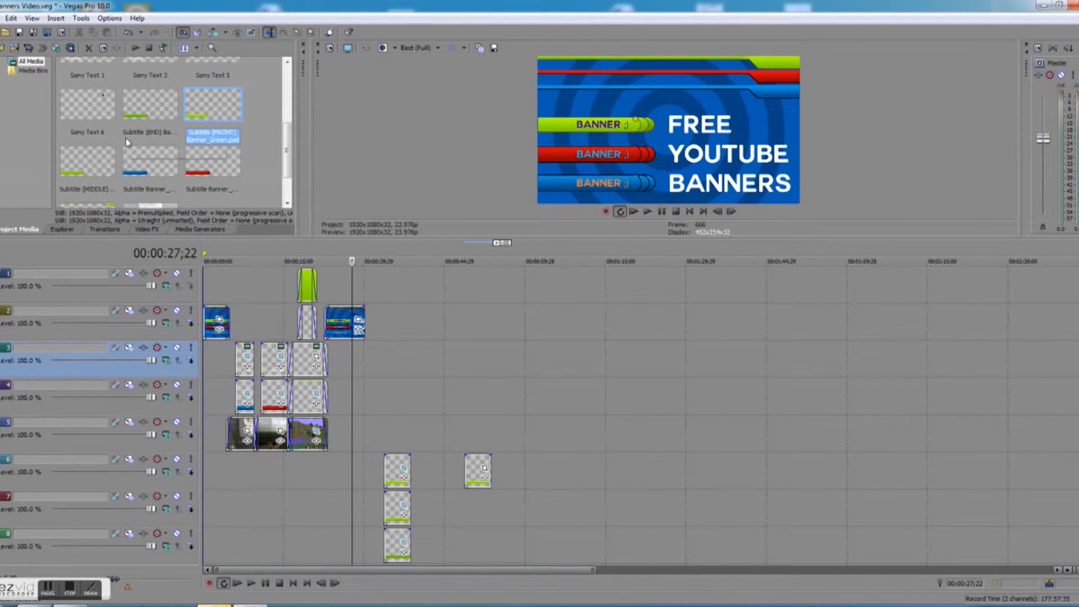
pyautogui.moveTo(100, 163); pyautogui.dragTo(477, 508)
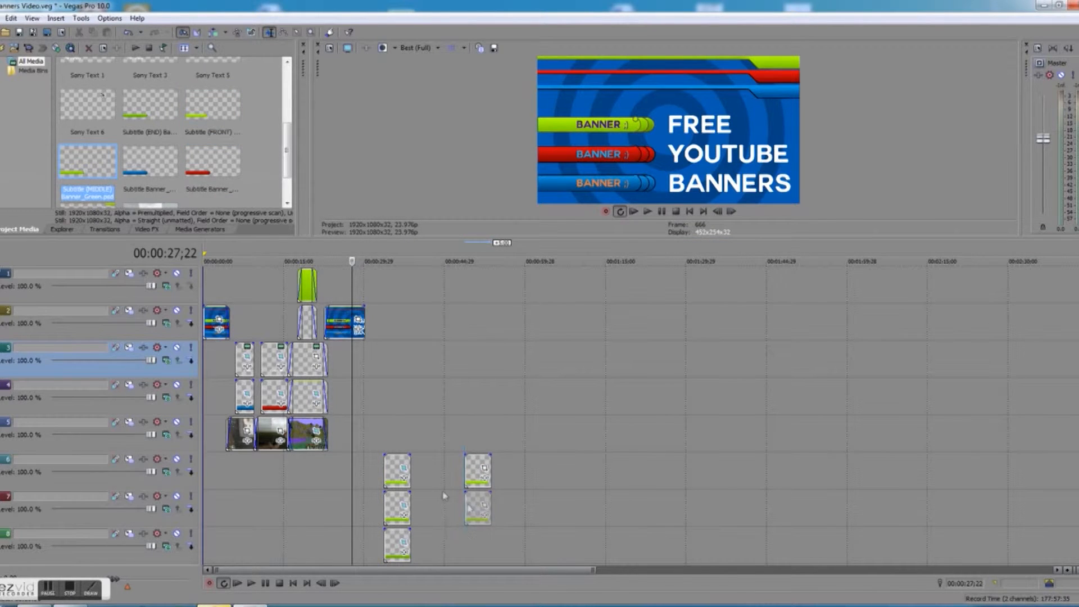
pyautogui.moveTo(151, 115); pyautogui.dragTo(473, 554)
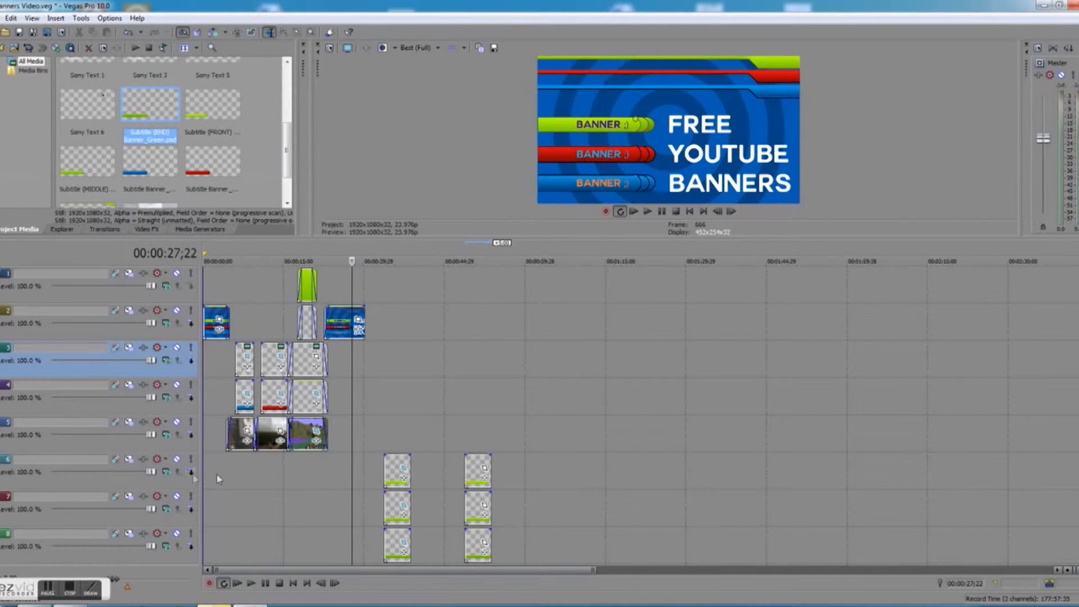
# Step: In the new FRONT banner's Event Pan/Crop, restrict movement to horizontal and shift the opening frame to an X Center of about 1,719.5
pyautogui.click(192, 480)
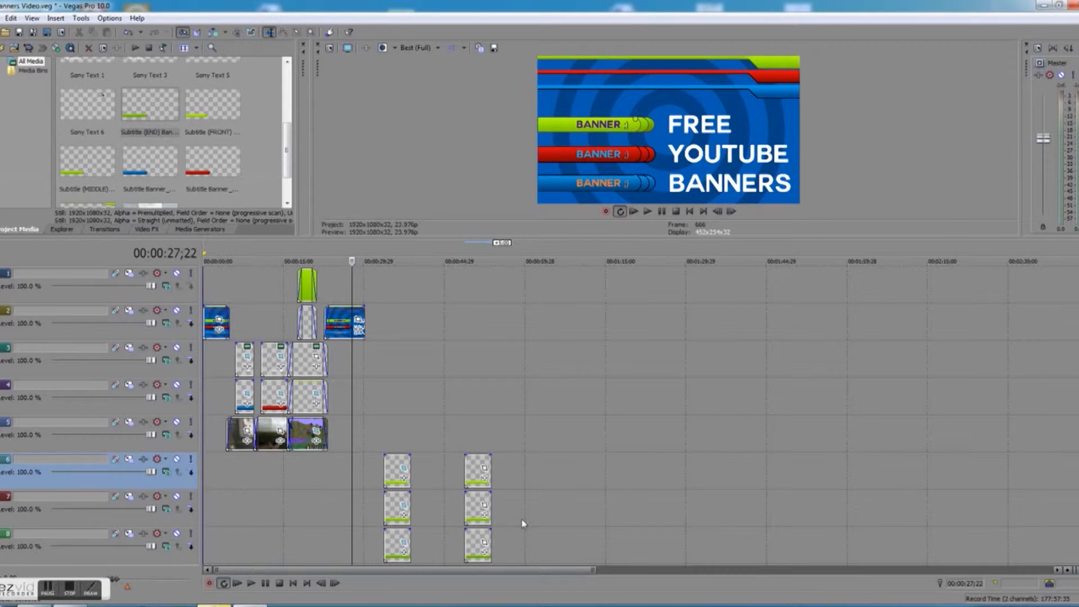
pyautogui.scroll(3, 560, 529)
pyautogui.click(762, 260)
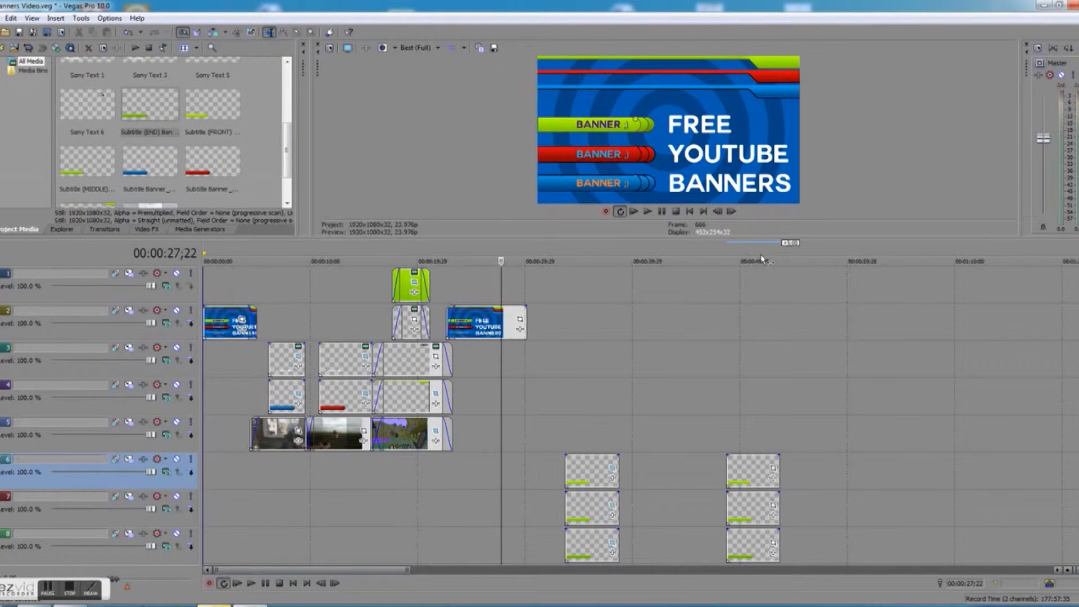
pyautogui.scroll(2, 838, 407)
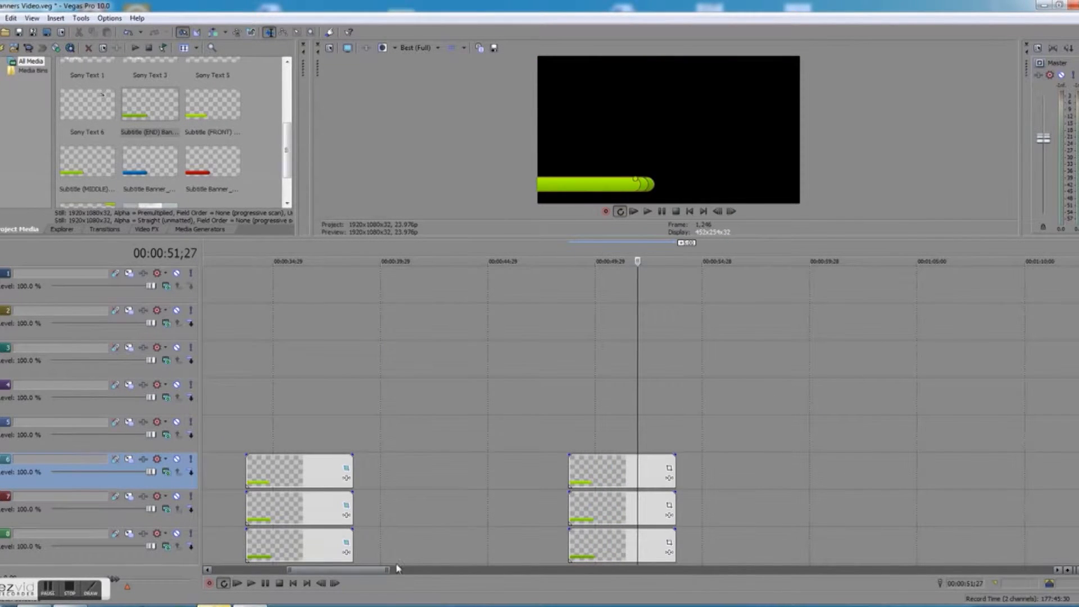
pyautogui.moveTo(369, 573); pyautogui.dragTo(382, 577)
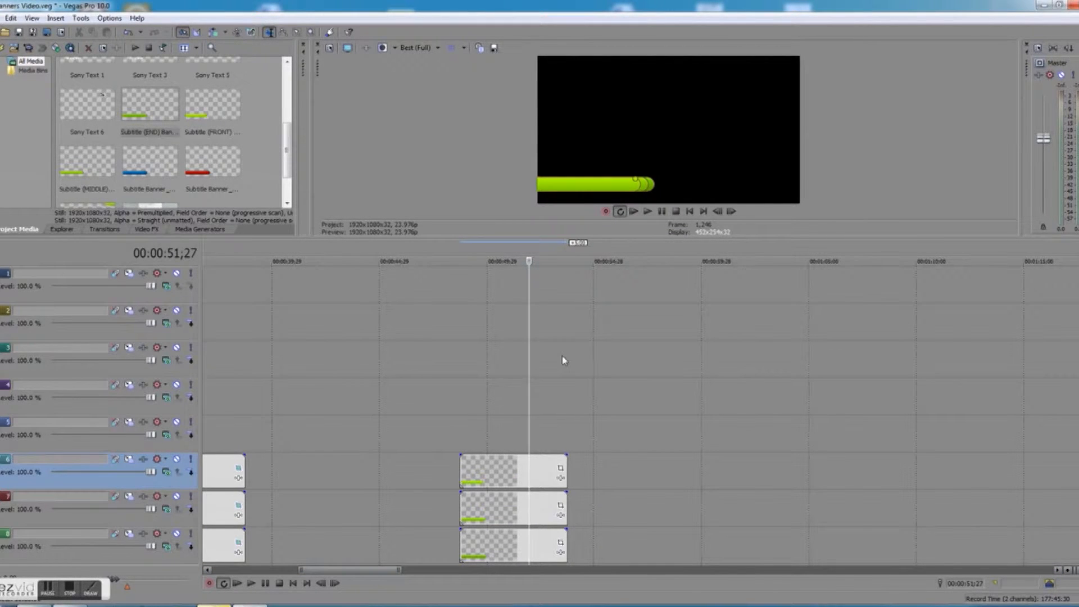
pyautogui.click(561, 471)
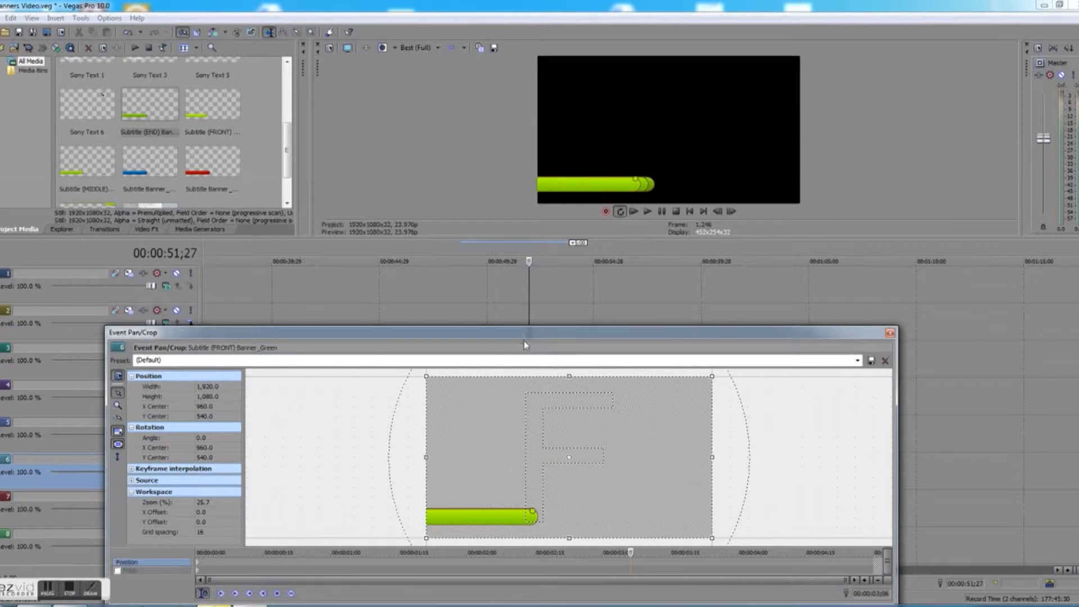
pyautogui.click(118, 457)
pyautogui.click(118, 458)
pyautogui.moveTo(631, 552); pyautogui.dragTo(165, 554)
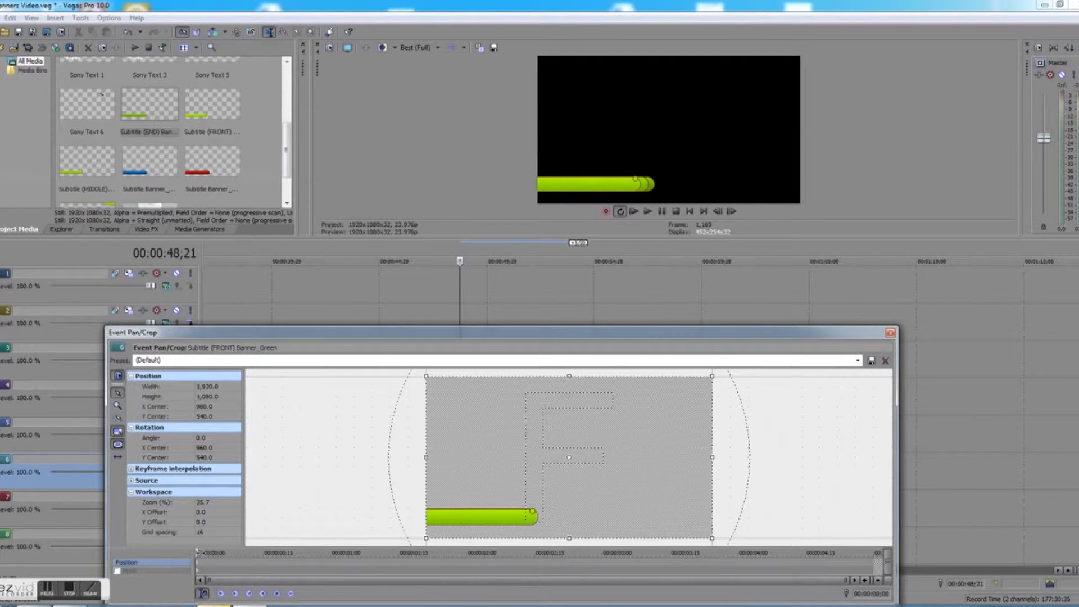
pyautogui.moveTo(446, 503); pyautogui.dragTo(559, 514)
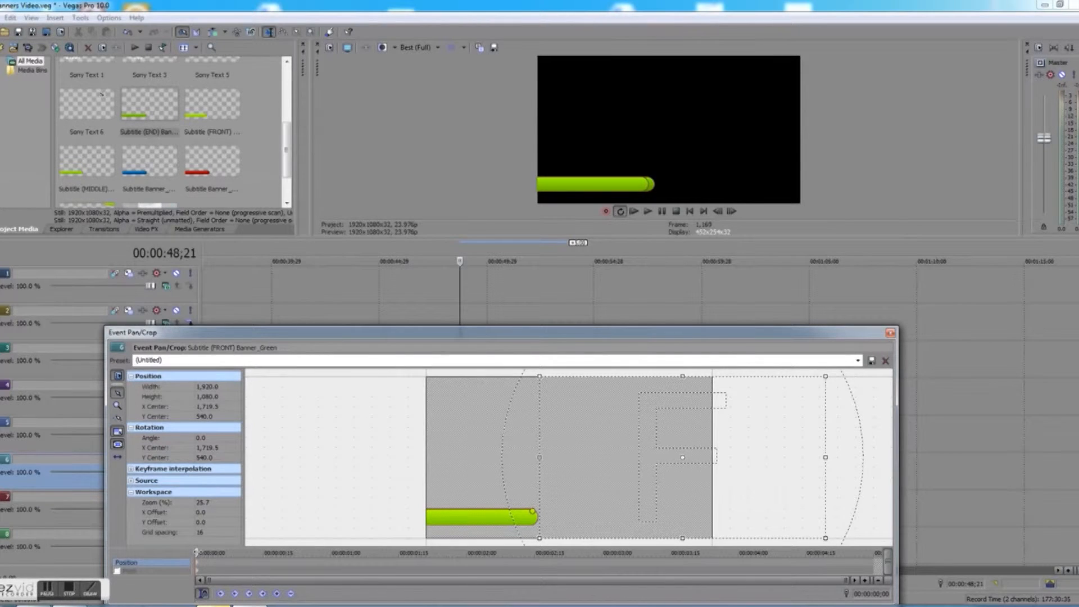
# Step: Add a keyframe at 00:00:00;06 in the FRONT banner's pan/crop and apply the (Default) preset to it
pyautogui.moveTo(197, 552); pyautogui.dragTo(224, 553)
pyautogui.click(858, 361)
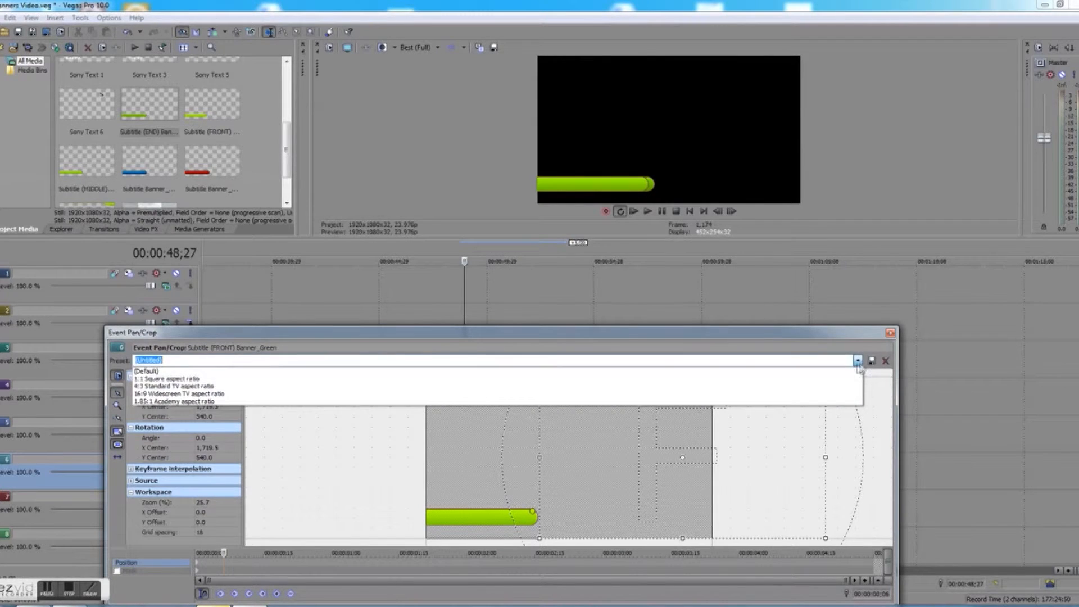
pyautogui.click(162, 373)
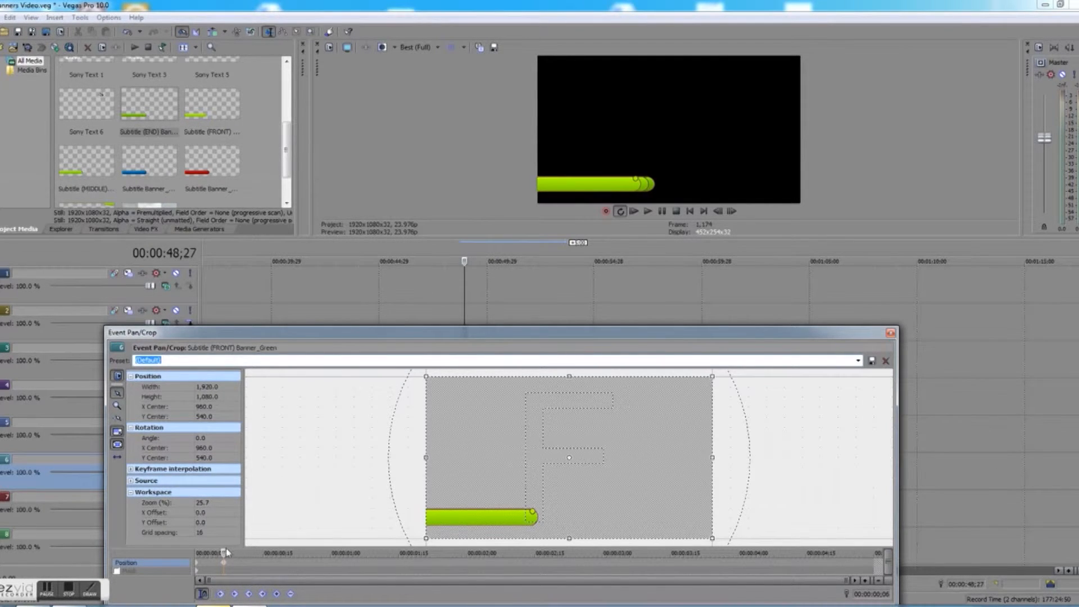
# Step: Add a keyframe at 00:00:00;11 for the FRONT banner, shifted horizontally to an X Center of about 1,014.5
pyautogui.moveTo(223, 554); pyautogui.dragTo(252, 554)
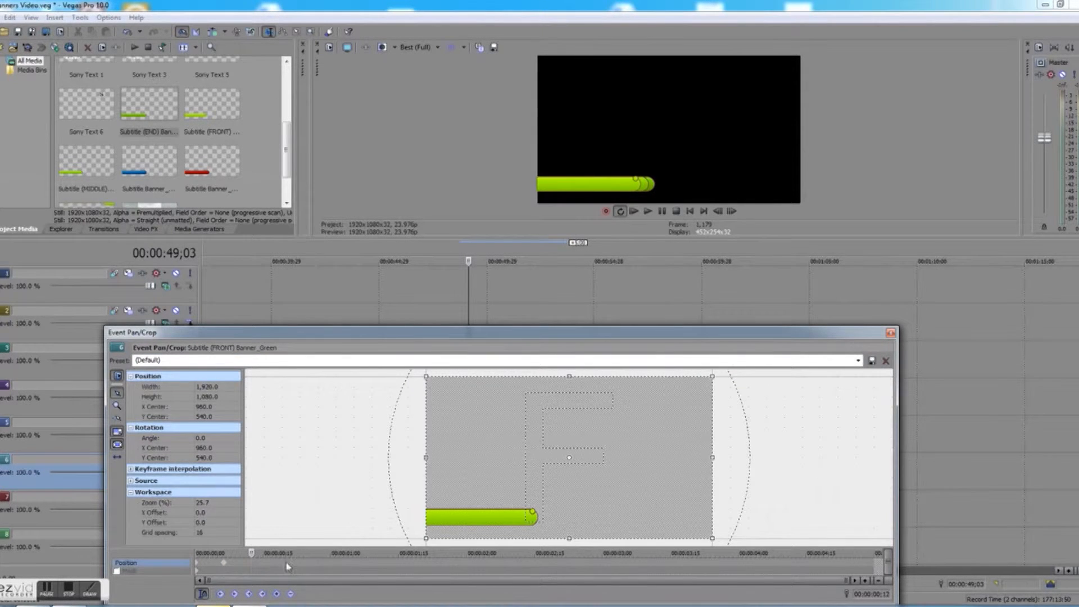
pyautogui.moveTo(445, 522); pyautogui.dragTo(450, 522)
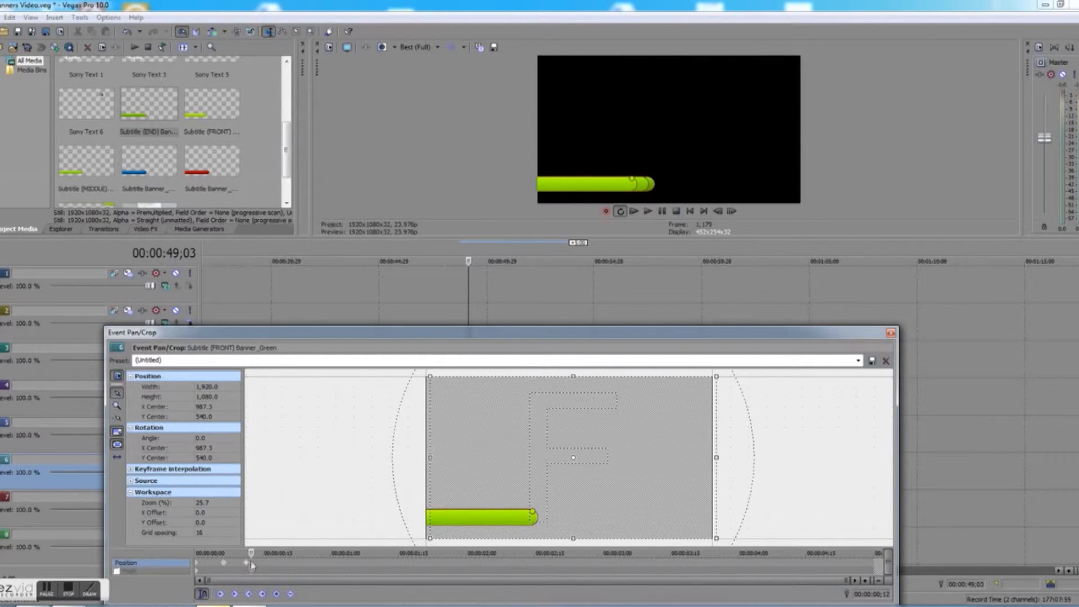
pyautogui.moveTo(252, 553)
pyautogui.mouseDown()
pyautogui.moveTo(205, 553)
pyautogui.moveTo(267, 553)
pyautogui.moveTo(246, 553)
pyautogui.mouseUp()
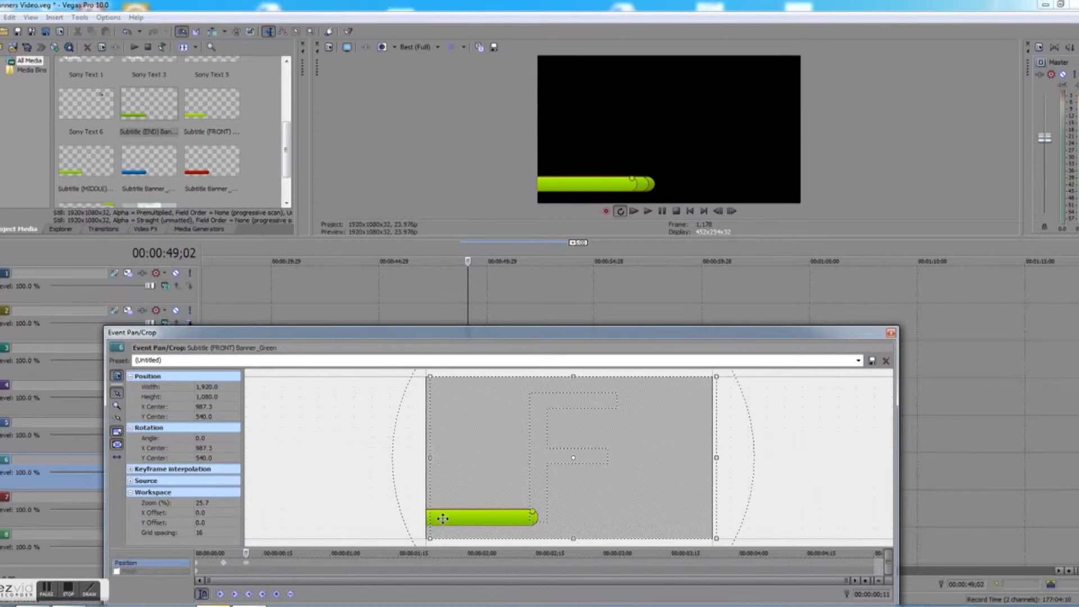
pyautogui.moveTo(443, 518); pyautogui.dragTo(446, 518)
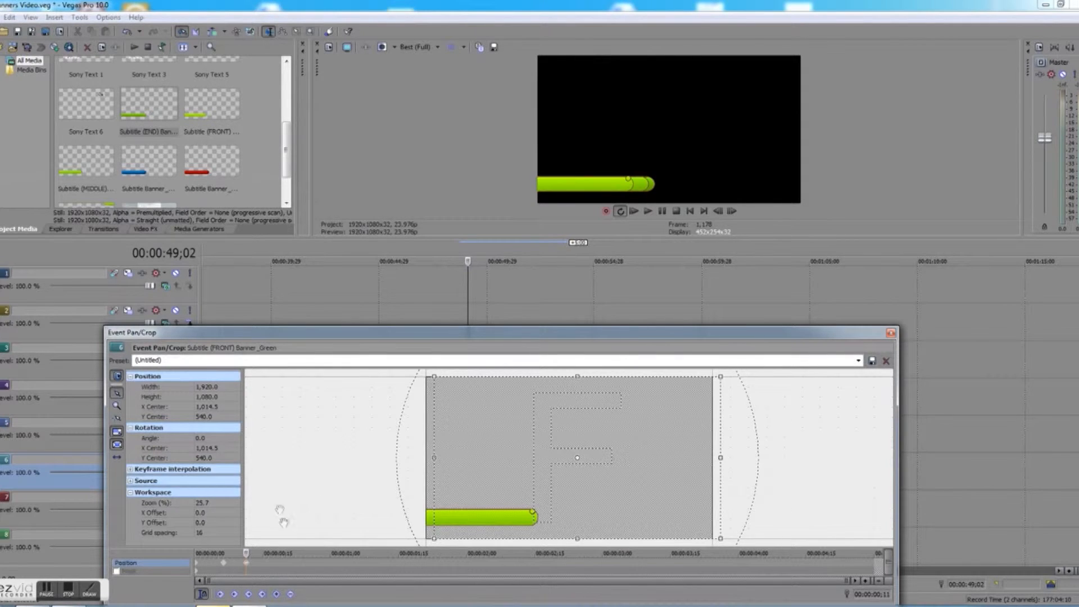
# Step: Copy the FRONT banner's pan/crop keyframes and paste them into the MIDDLE banner's Event Pan/Crop at the start
pyautogui.moveTo(245, 553); pyautogui.dragTo(196, 553)
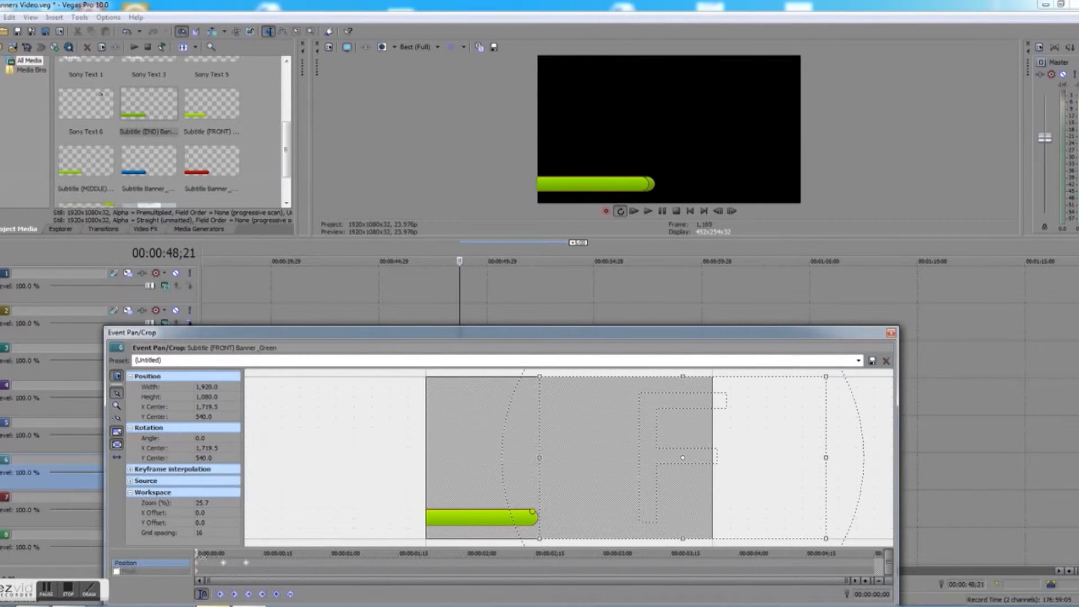
pyautogui.rightClick(223, 564)
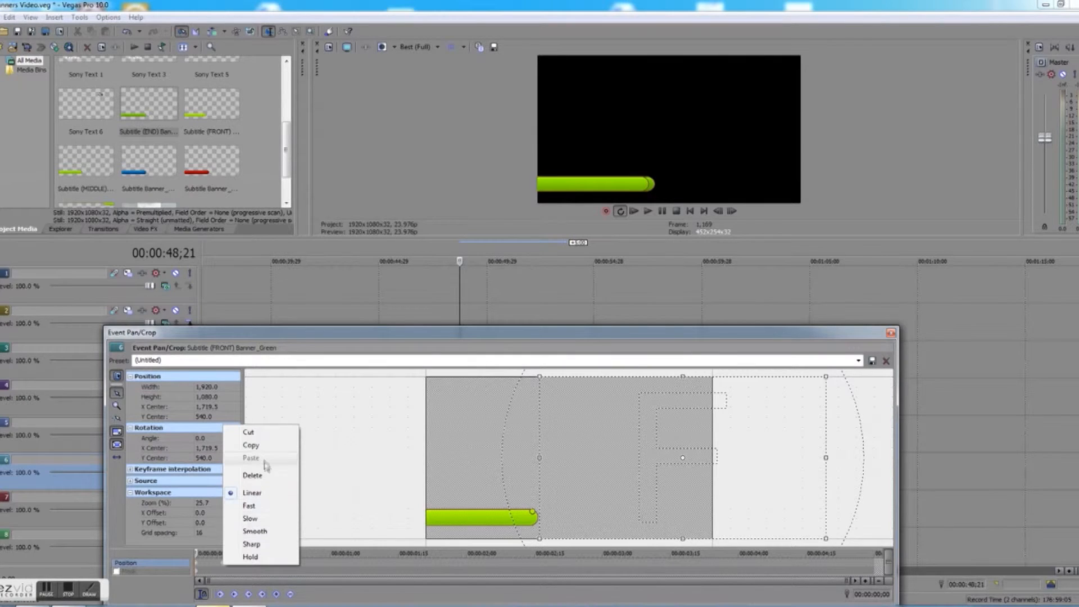
pyautogui.click(260, 444)
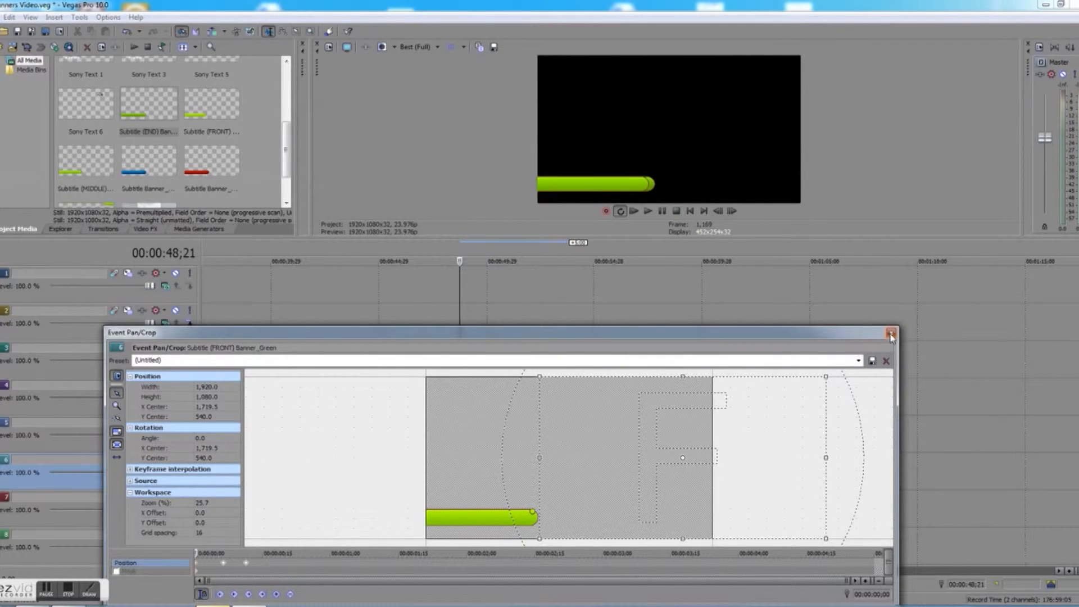
pyautogui.click(891, 335)
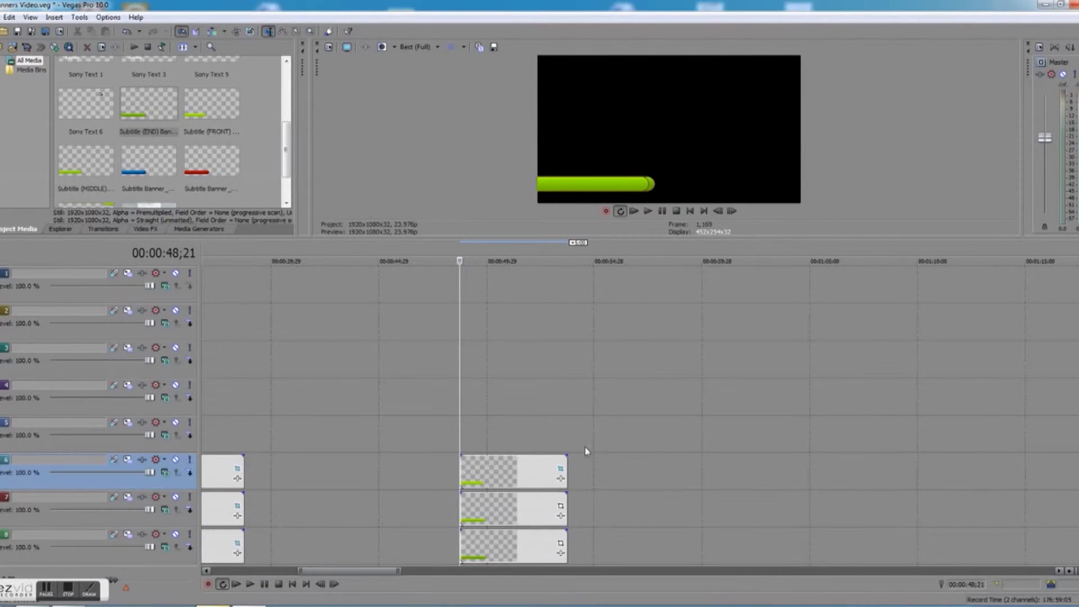
pyautogui.click(561, 509)
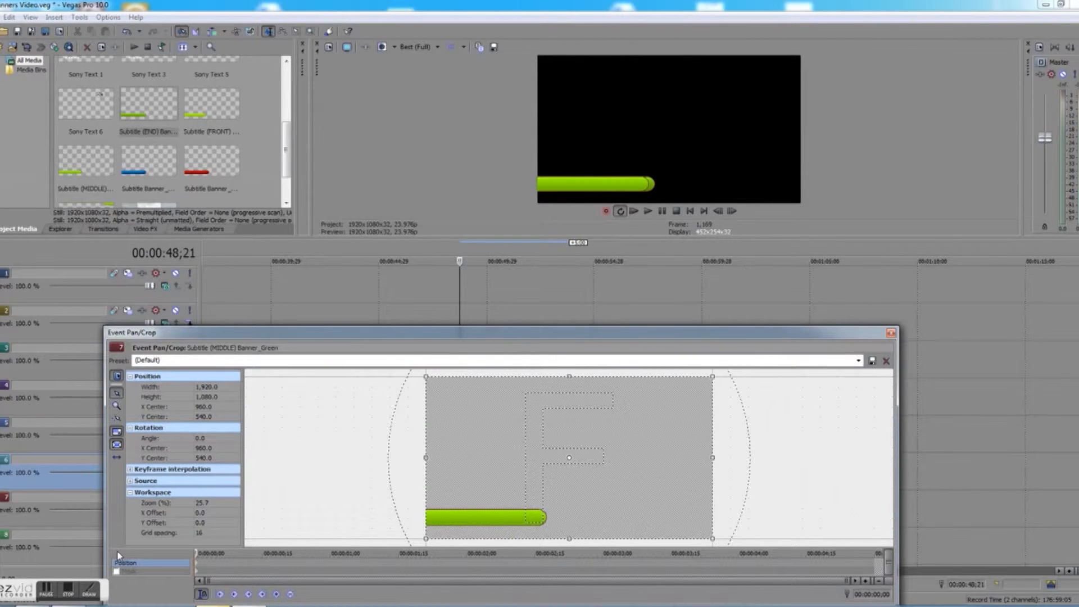
pyautogui.rightClick(206, 563)
pyautogui.click(231, 455)
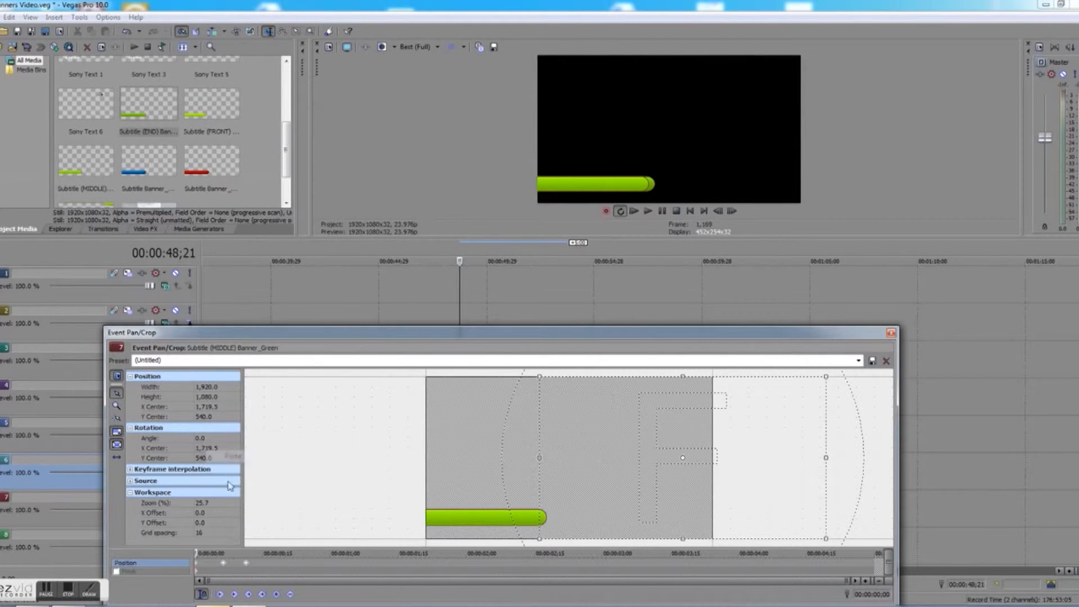
pyautogui.moveTo(196, 554); pyautogui.dragTo(169, 558)
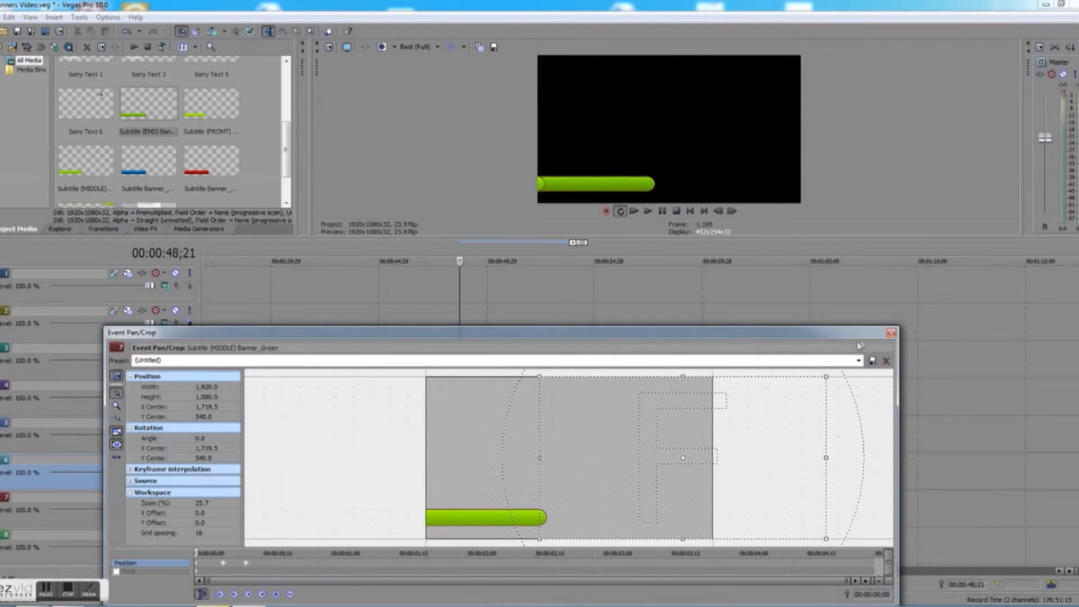
# Step: Paste the copied keyframes into the END banner's Event Pan/Crop at the start, and close its window
pyautogui.click(891, 336)
pyautogui.click(565, 544)
pyautogui.rightClick(219, 567)
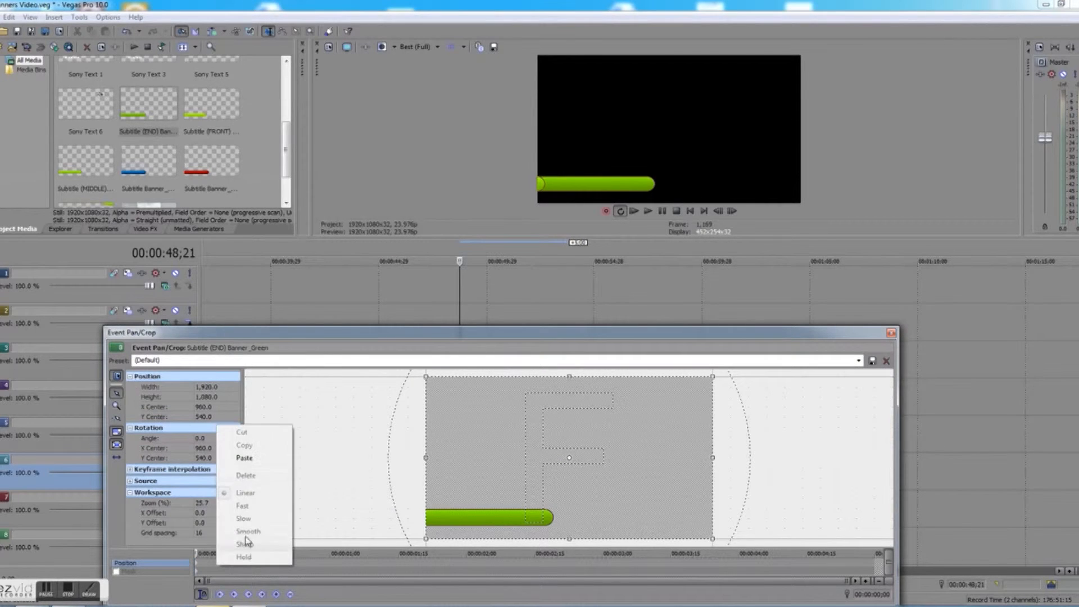
pyautogui.click(242, 458)
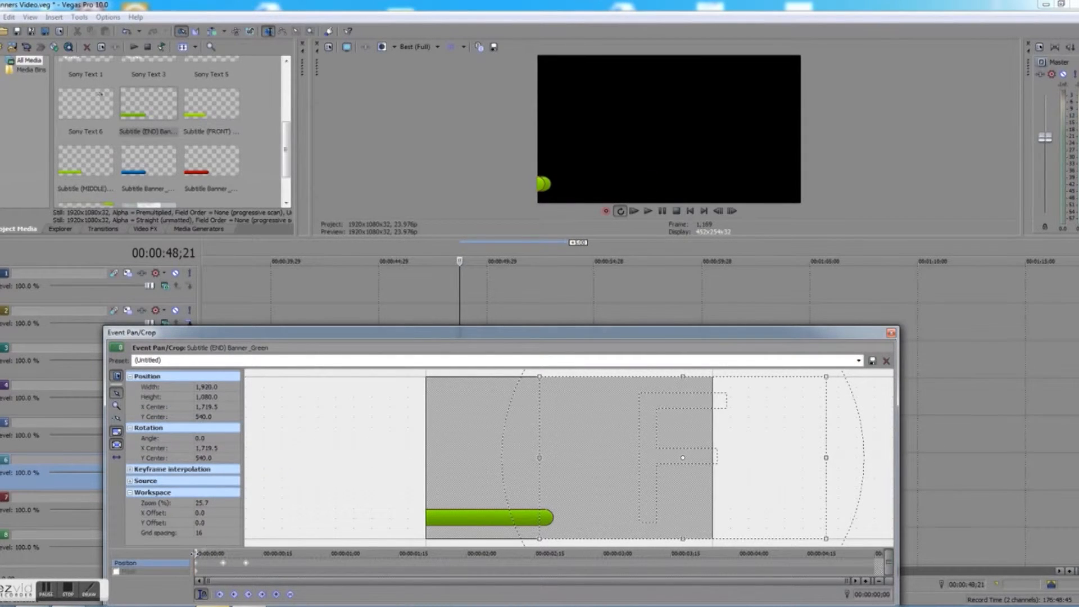
pyautogui.moveTo(195, 553)
pyautogui.mouseDown()
pyautogui.moveTo(302, 555)
pyautogui.moveTo(195, 554)
pyautogui.mouseUp()
pyautogui.click(891, 333)
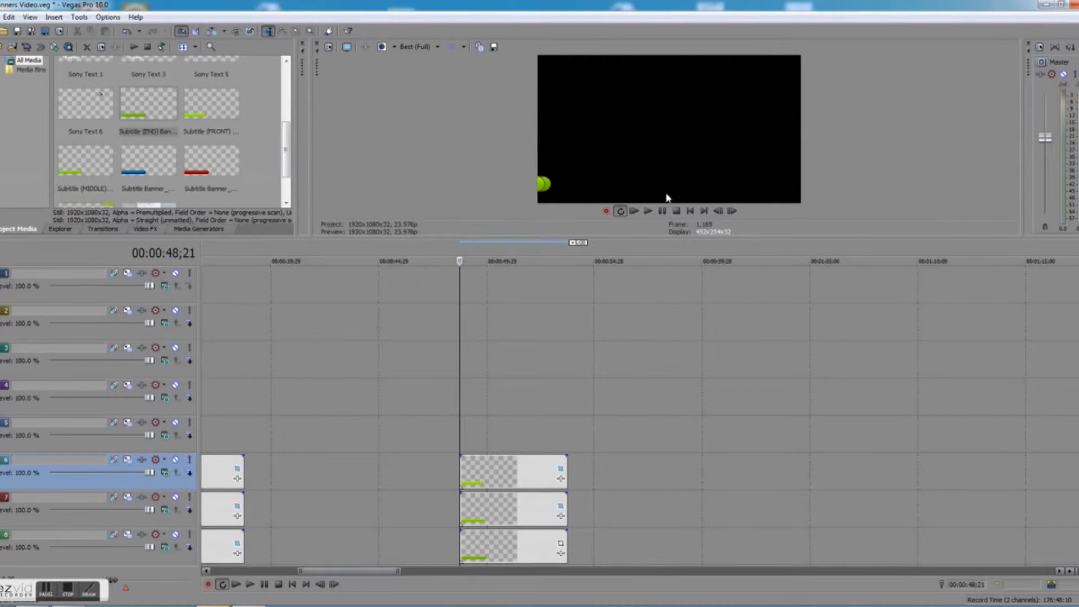
# Step: Step frame by frame forward through the banners' slide-in animation and back to just before its start
pyautogui.click(732, 211)
pyautogui.click(732, 210)
pyautogui.click(731, 210)
pyautogui.click(732, 211)
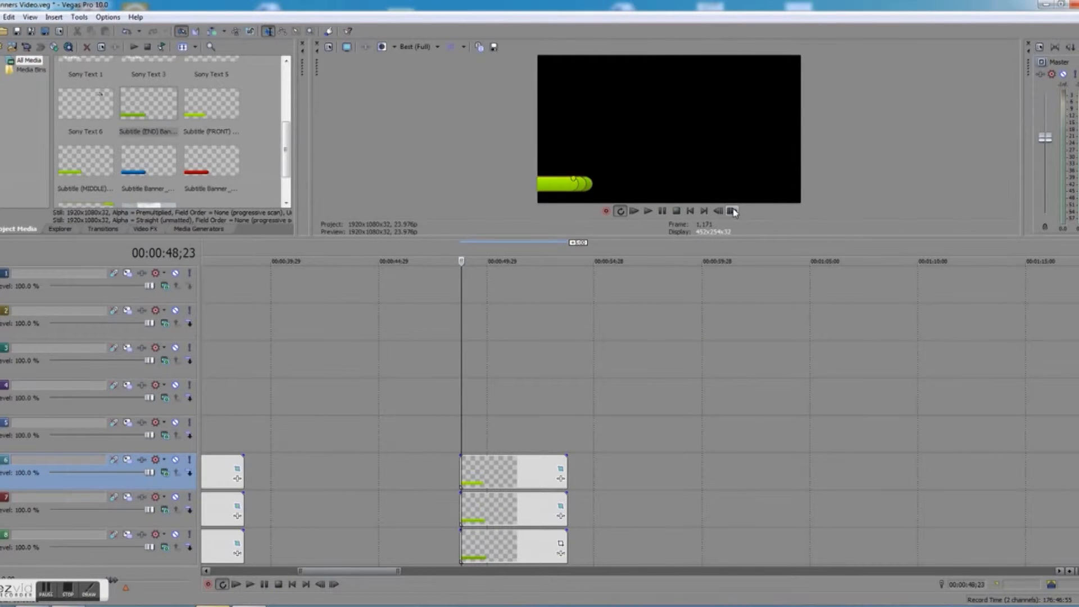
pyautogui.click(731, 211)
pyautogui.click(732, 211)
pyautogui.click(732, 211)
pyautogui.click(732, 211)
pyautogui.click(732, 210)
pyautogui.click(732, 211)
pyautogui.click(732, 211)
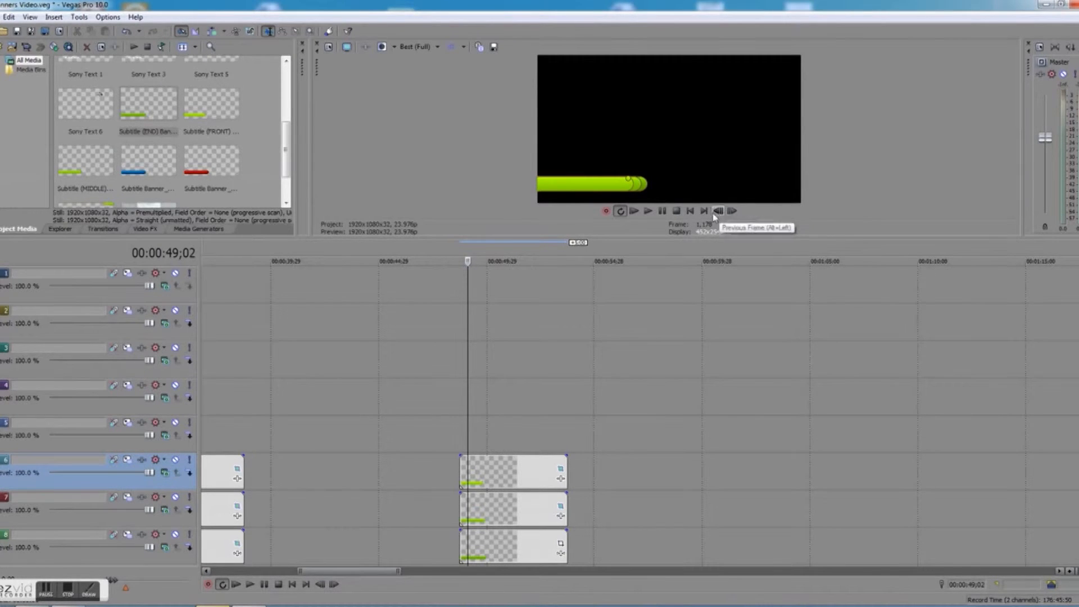
pyautogui.click(720, 214)
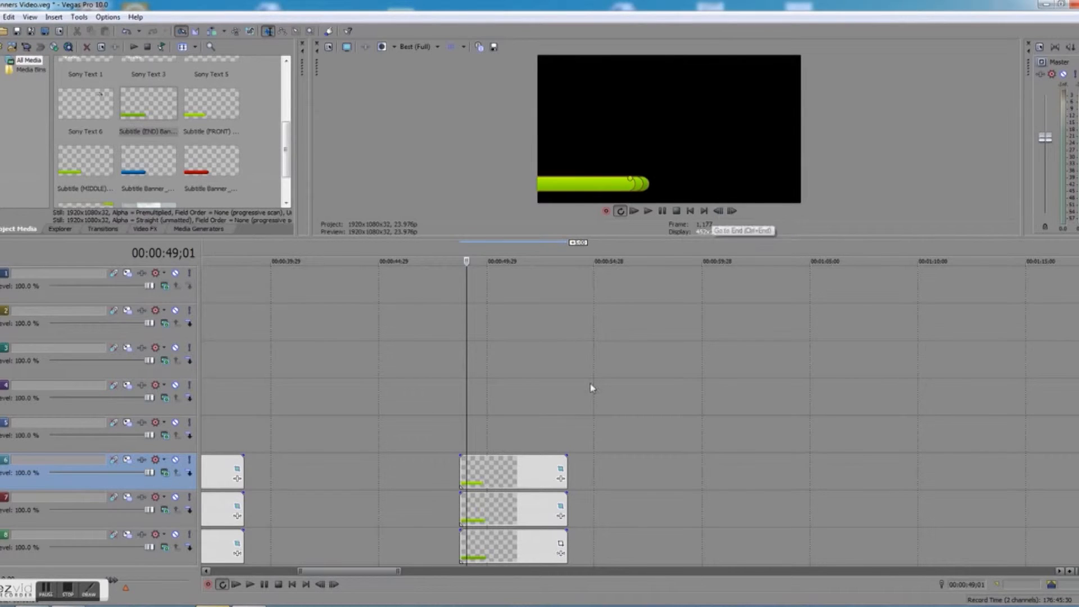
pyautogui.click(719, 211)
pyautogui.click(719, 211)
pyautogui.click(719, 211)
pyautogui.click(719, 211)
pyautogui.click(719, 210)
pyautogui.click(719, 211)
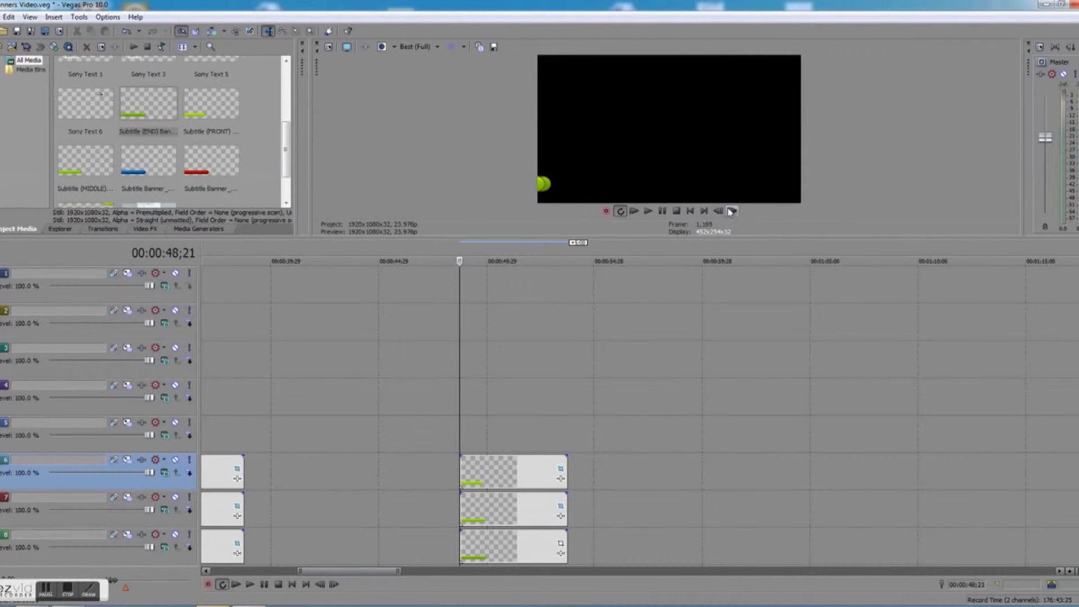
pyautogui.click(718, 211)
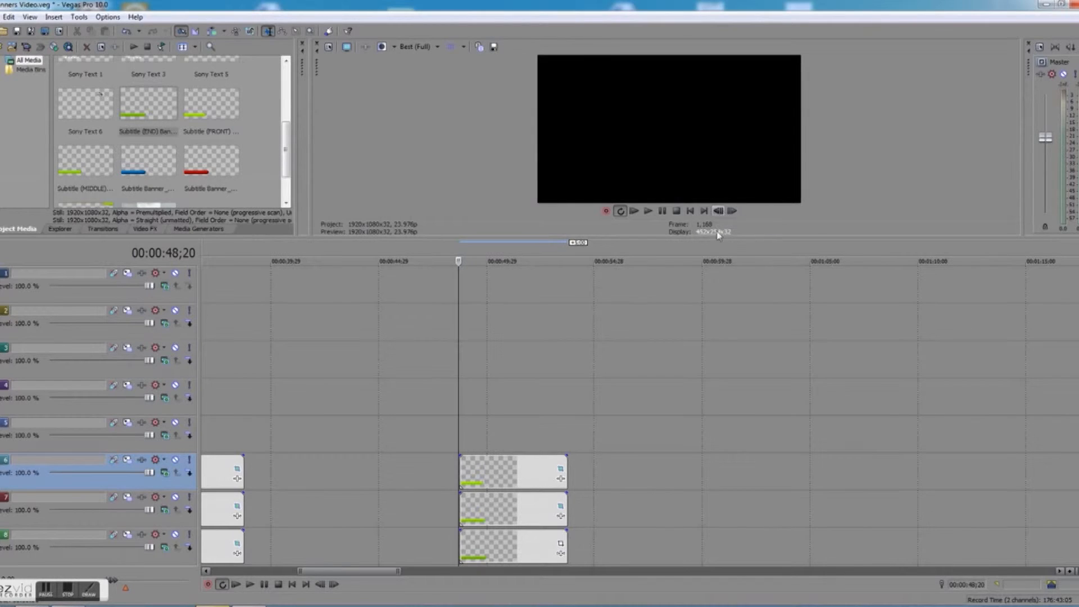
# Step: Shift all the MIDDLE banner's pan/crop keyframes slightly later so its slide-in starts after the FRONT banner's, and close the window
pyautogui.click(560, 470)
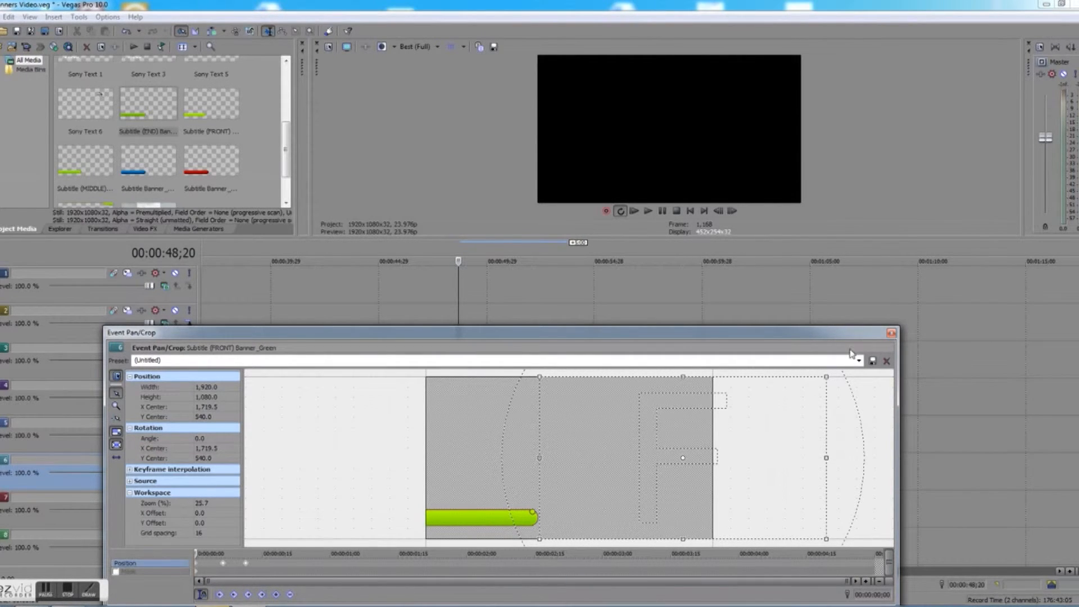
pyautogui.click(890, 333)
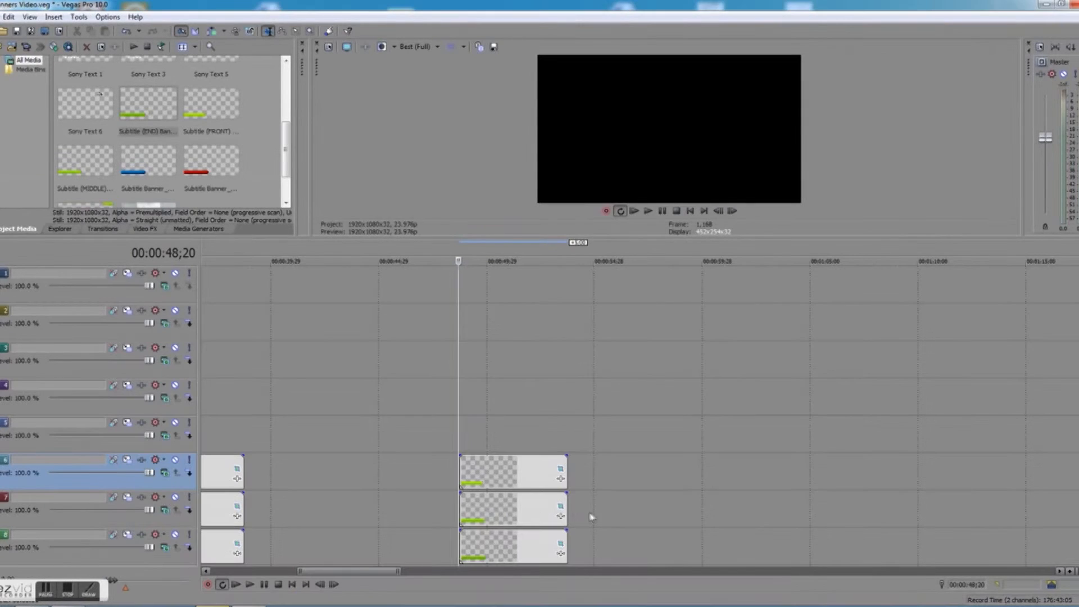
pyautogui.click(560, 508)
pyautogui.moveTo(254, 567); pyautogui.dragTo(188, 568)
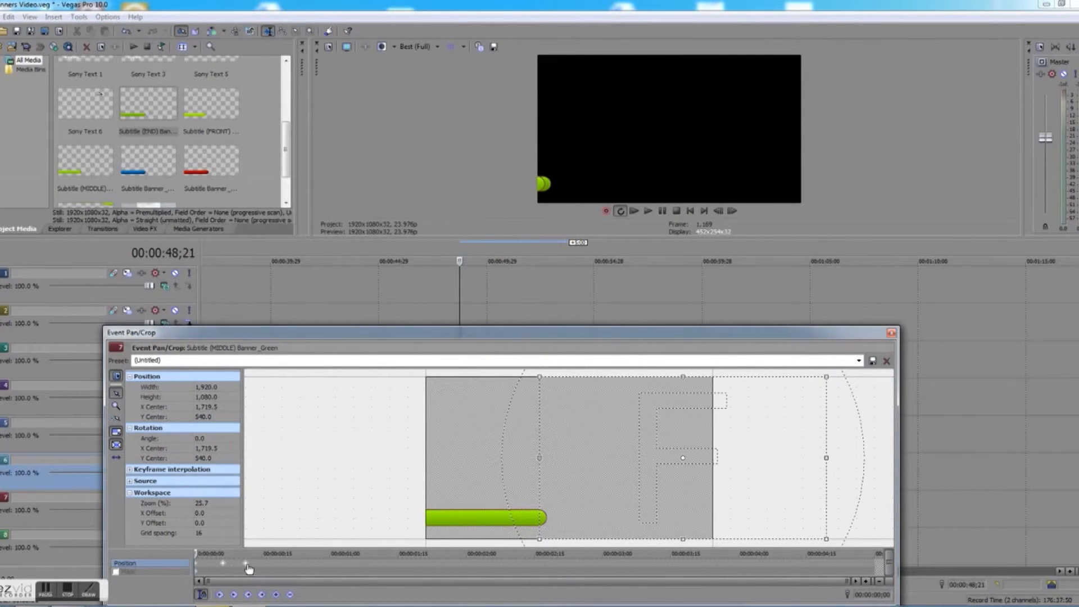
pyautogui.moveTo(249, 569); pyautogui.dragTo(256, 568)
pyautogui.click(891, 334)
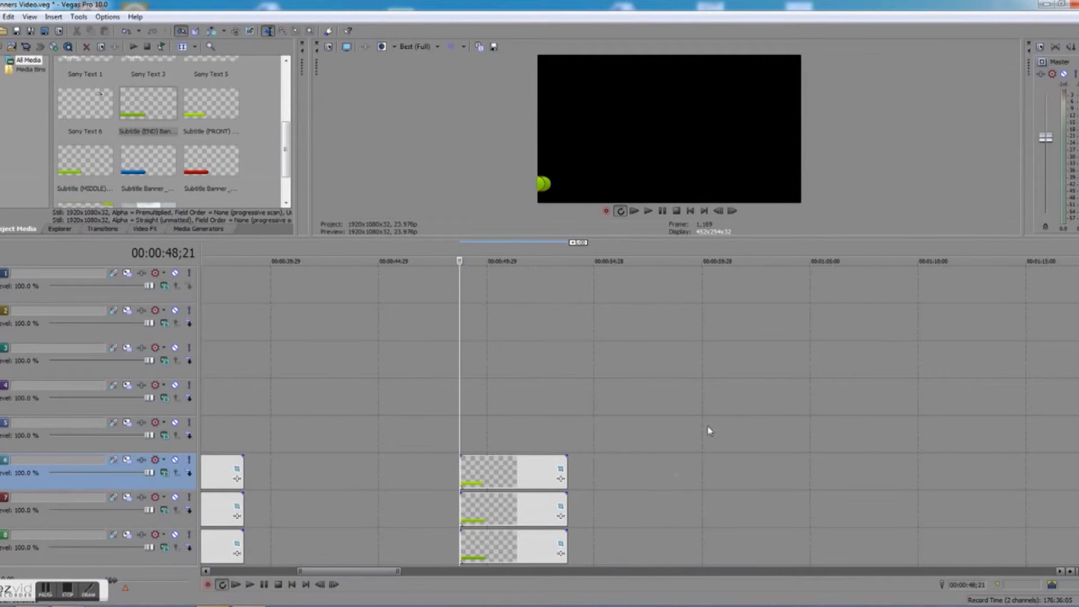
# Step: Shift all the END banner's pan/crop keyframes later than the MIDDLE banner's, and close its Event Pan/Crop window
pyautogui.click(560, 554)
pyautogui.moveTo(259, 570); pyautogui.dragTo(153, 566)
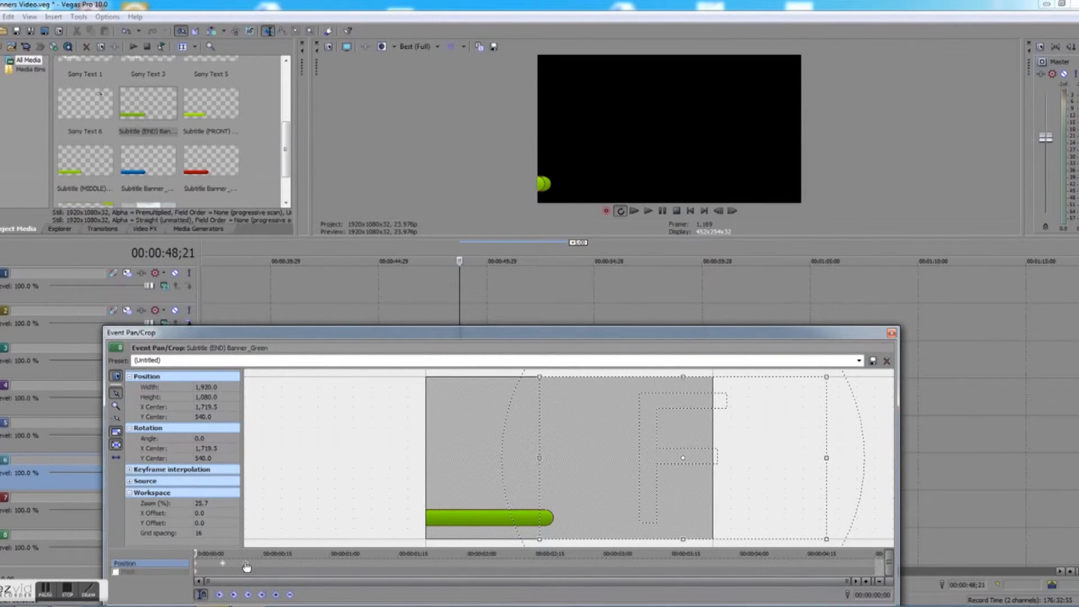
pyautogui.moveTo(253, 567); pyautogui.dragTo(271, 567)
pyautogui.click(892, 334)
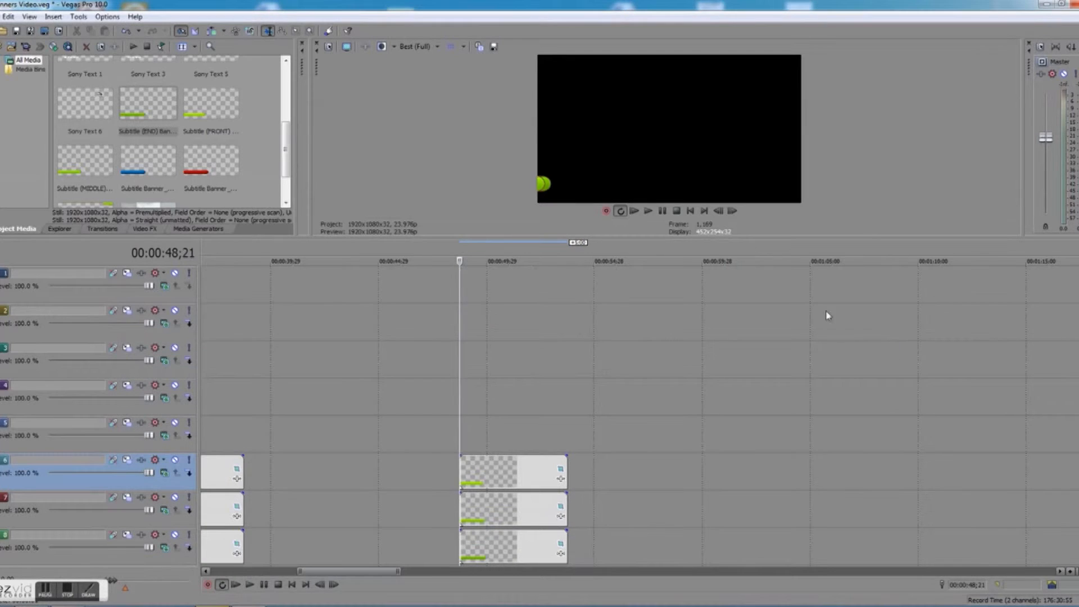
# Step: Step frame by frame through the slide-in to examine how the three banner layers are staggered
pyautogui.click(720, 212)
pyautogui.click(733, 212)
pyautogui.click(732, 212)
pyautogui.click(732, 211)
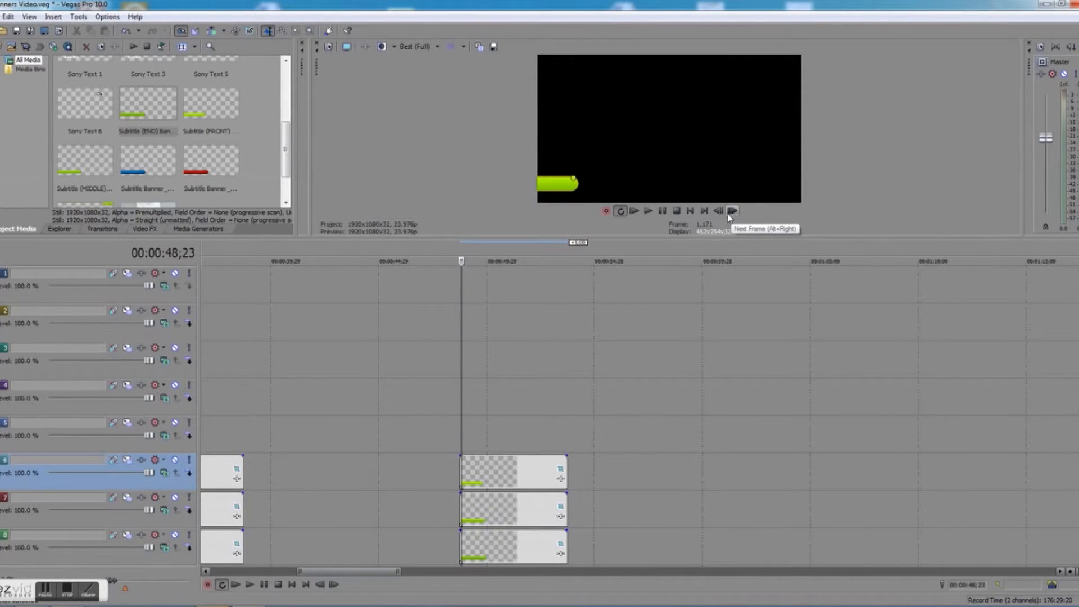
pyautogui.click(723, 213)
pyautogui.click(723, 213)
pyautogui.click(733, 212)
pyautogui.click(732, 212)
pyautogui.click(732, 211)
pyautogui.click(733, 212)
pyautogui.click(732, 212)
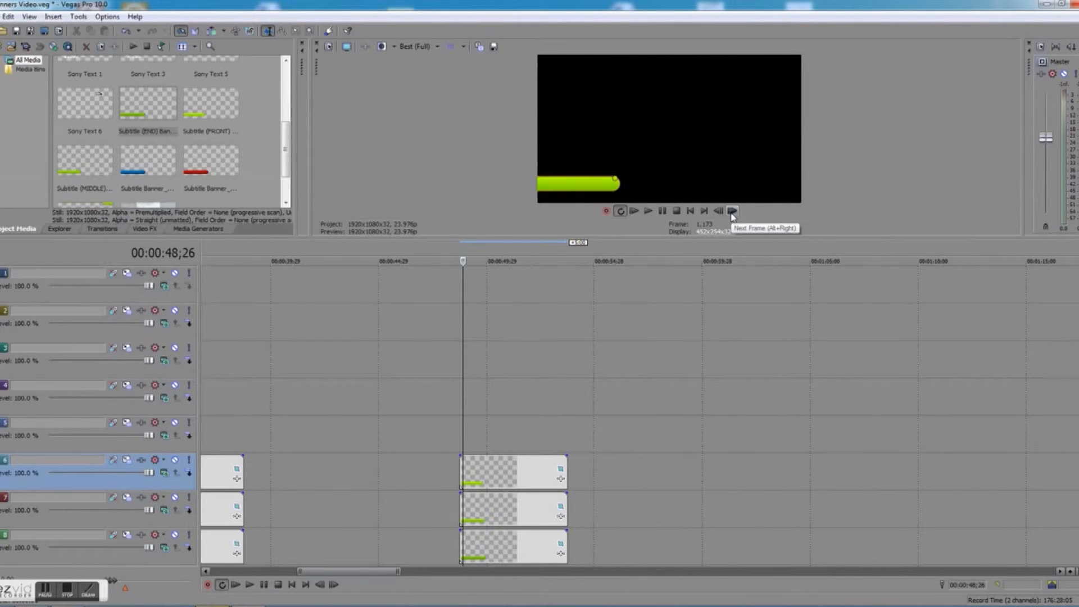
pyautogui.click(733, 211)
pyautogui.click(733, 212)
pyautogui.click(732, 212)
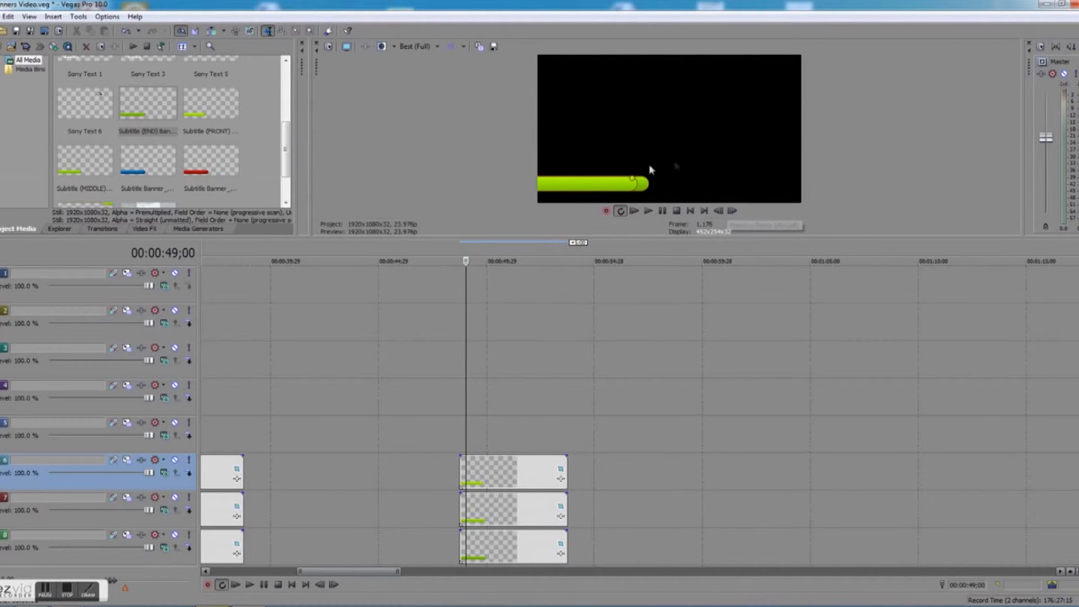
pyautogui.click(734, 216)
pyautogui.click(733, 216)
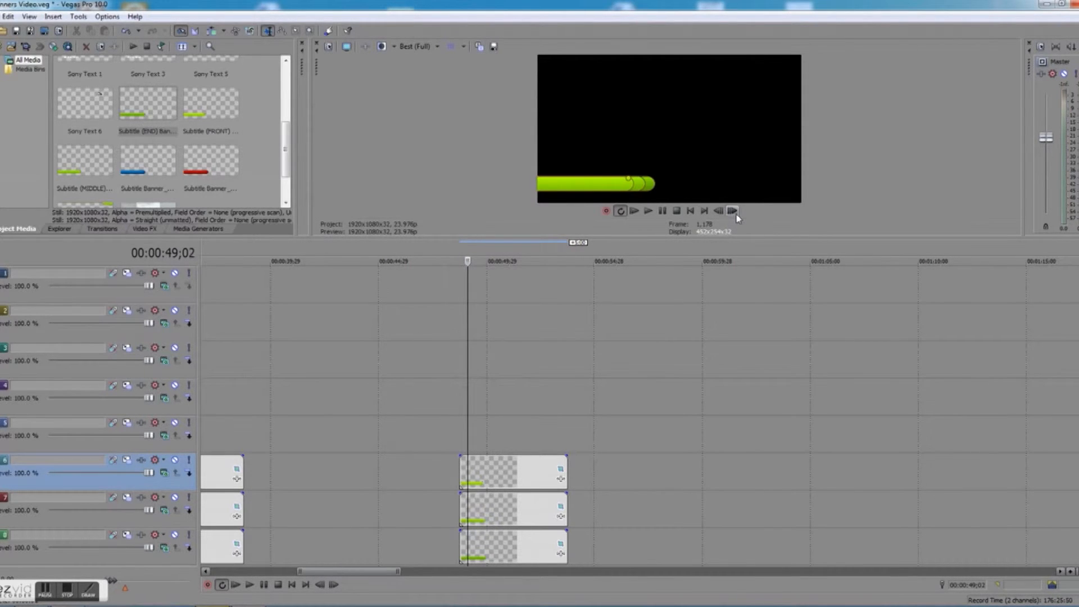
pyautogui.click(734, 214)
pyautogui.click(734, 214)
pyautogui.click(734, 214)
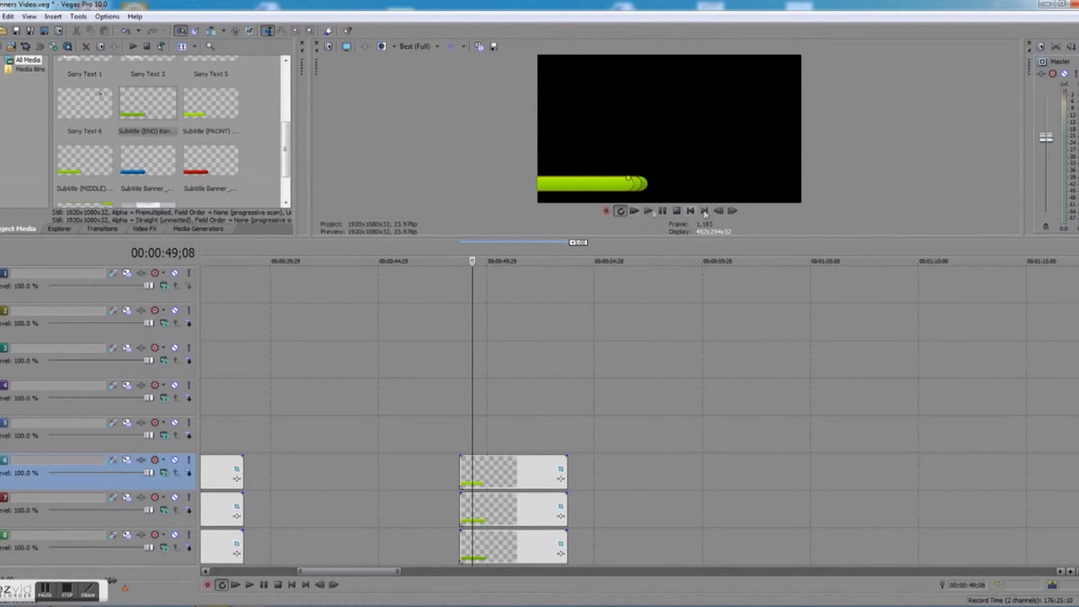
# Step: Play the banners' slide-in repeatedly from 00:00:48;11, just before the events begin
pyautogui.click(453, 252)
pyautogui.press('space')
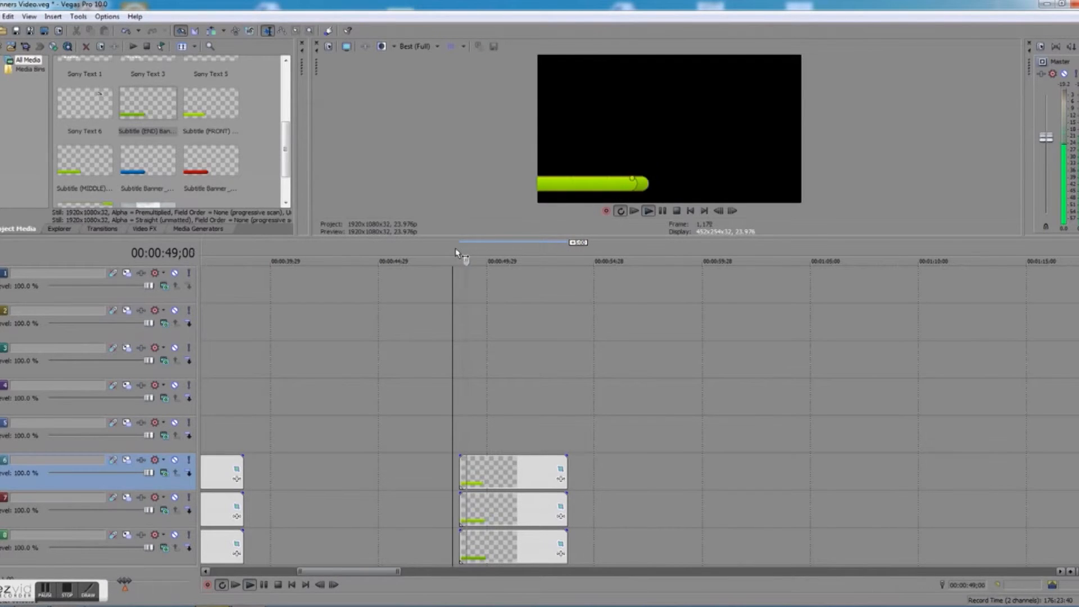
pyautogui.press('space')
pyautogui.press('space')
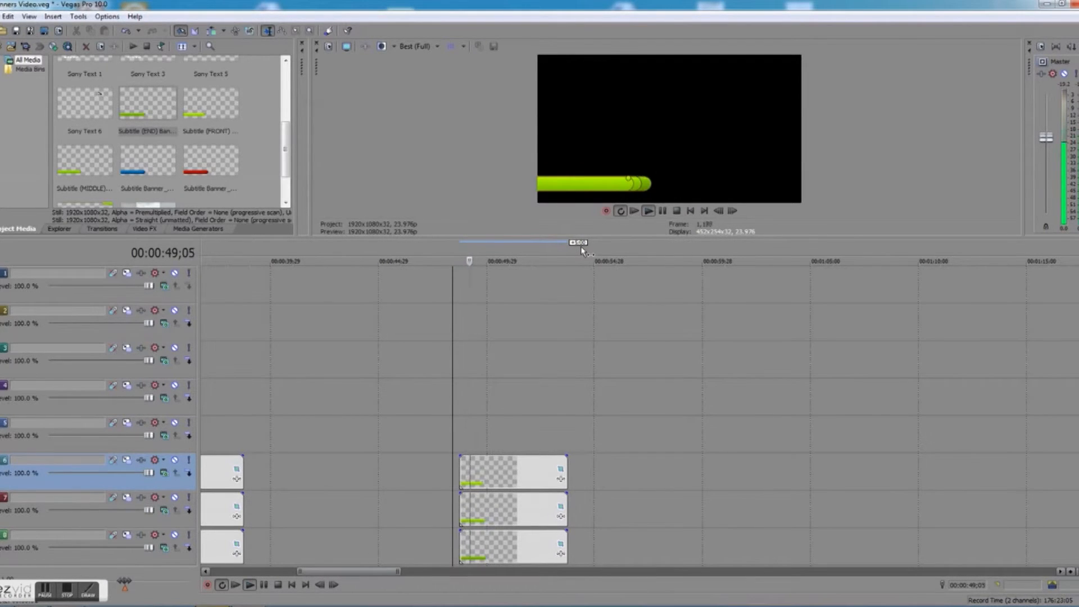
pyautogui.press('space')
pyautogui.press('space')
pyautogui.press('space')
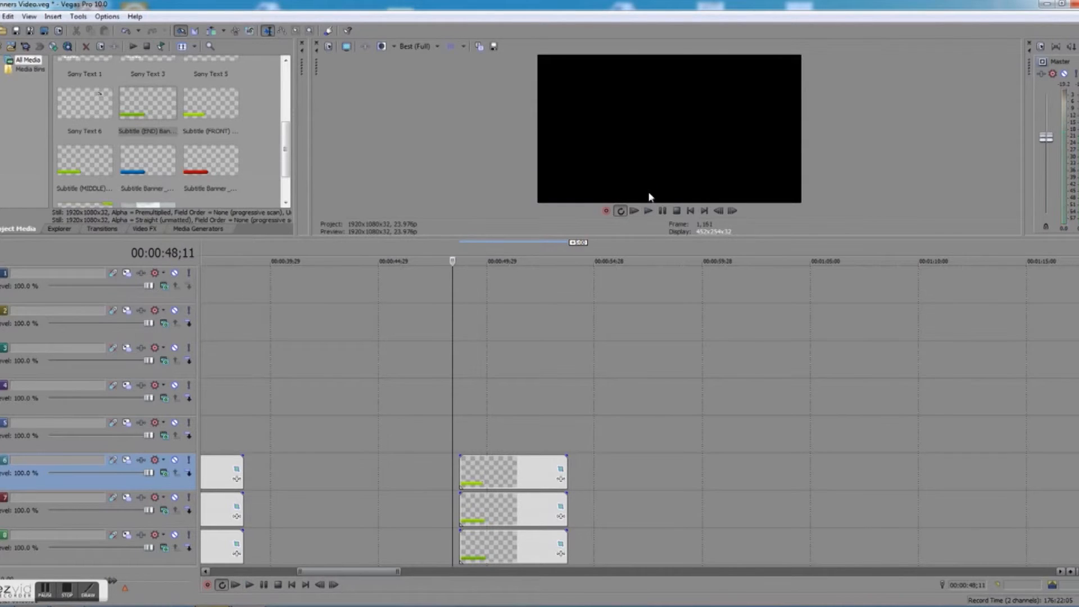
# Step: Add a keyframe for the FRONT banner at 00:00:03;07 in its current position, and one at 00:00:03;13 with the (Default) preset
pyautogui.click(555, 252)
pyautogui.click(530, 253)
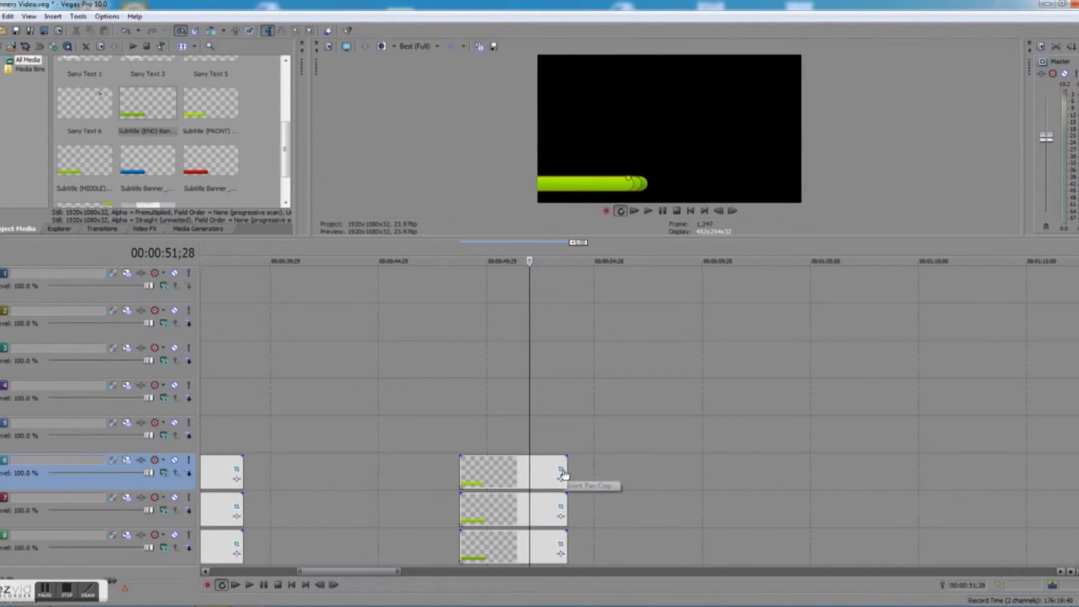
pyautogui.click(561, 470)
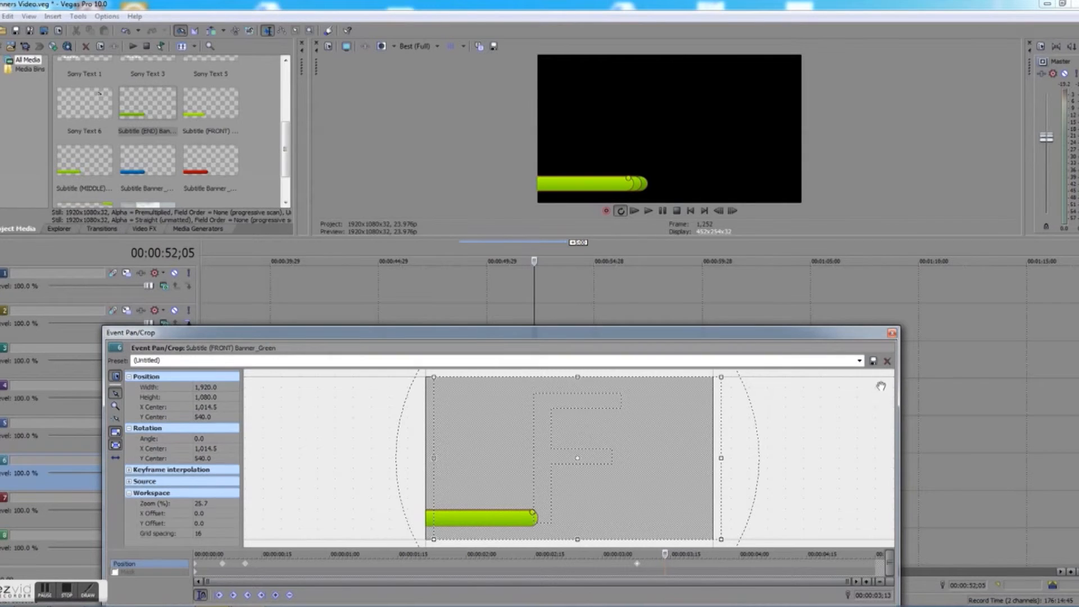
pyautogui.click(859, 361)
pyautogui.click(858, 374)
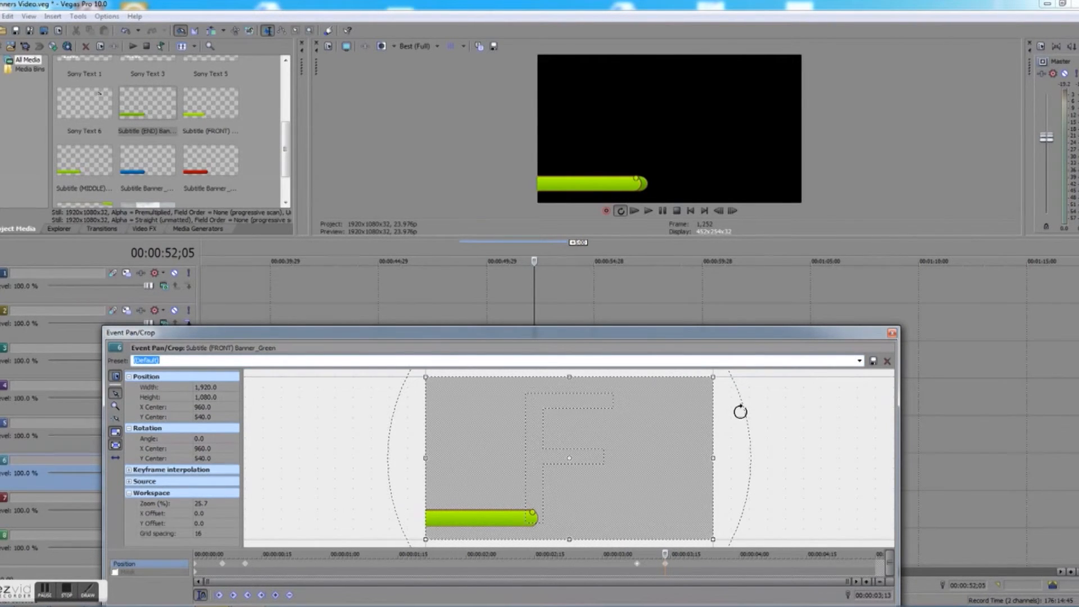
# Step: Add a keyframe at 00:00:03;20 that shifts the FRONT banner horizontally off screen, to an X Center of about 1,727.3
pyautogui.moveTo(666, 555); pyautogui.dragTo(694, 554)
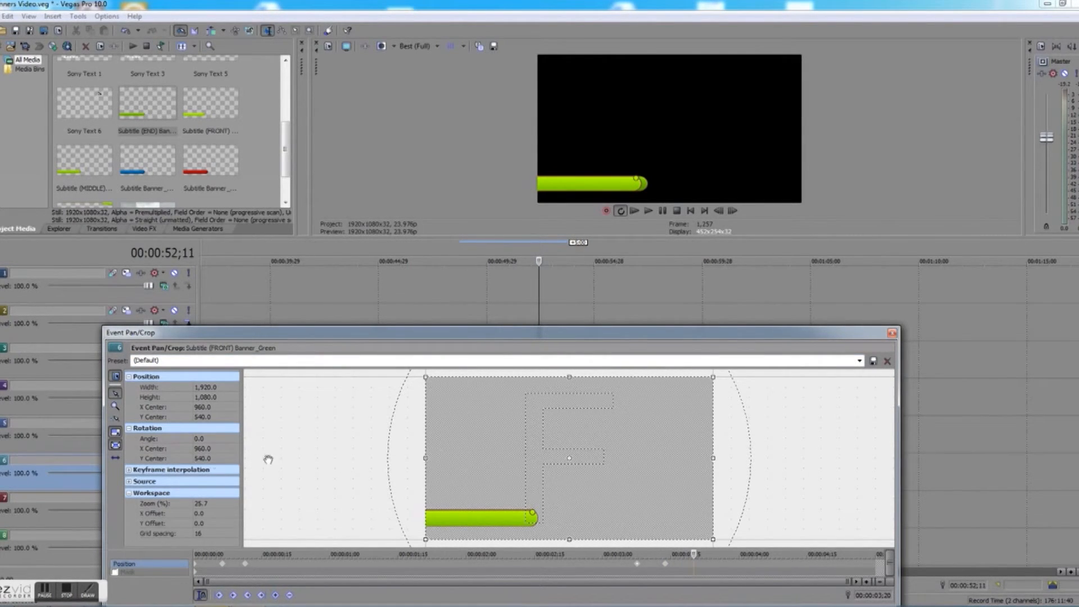
pyautogui.click(115, 457)
pyautogui.moveTo(492, 490); pyautogui.dragTo(607, 487)
# Step: Copy the FRONT banner's three slide-out keyframes and close its Event Pan/Crop window
pyautogui.moveTo(694, 555); pyautogui.dragTo(722, 555)
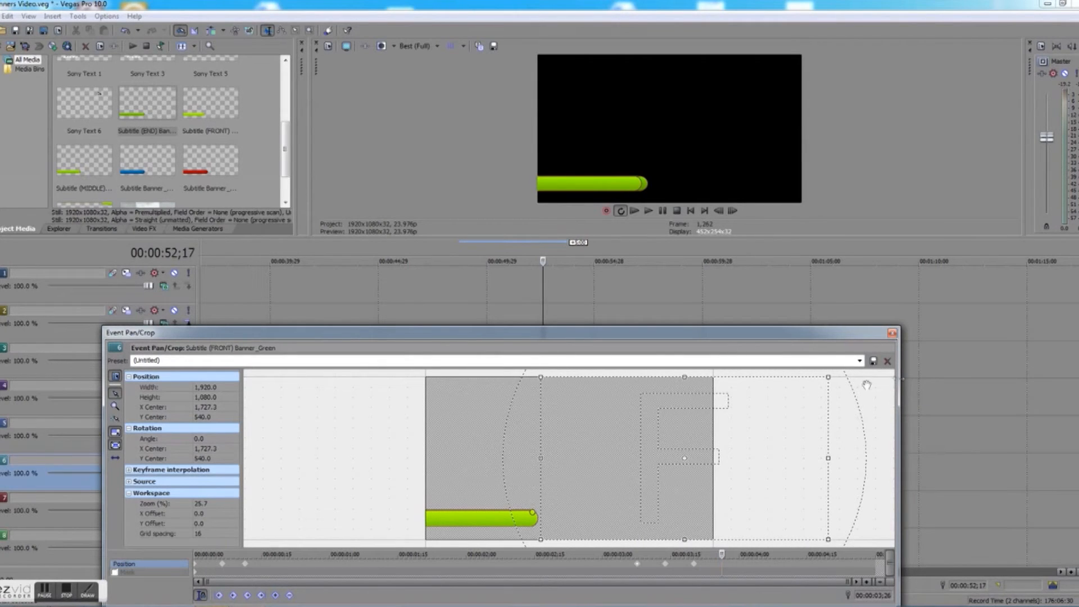
pyautogui.click(712, 564)
pyautogui.rightClick(696, 566)
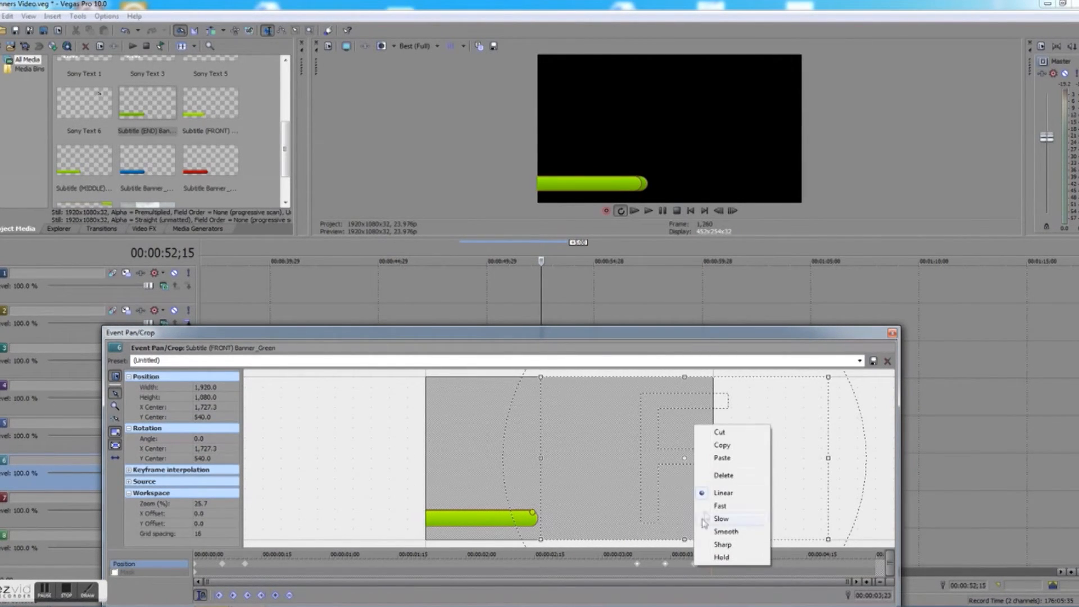
pyautogui.click(721, 444)
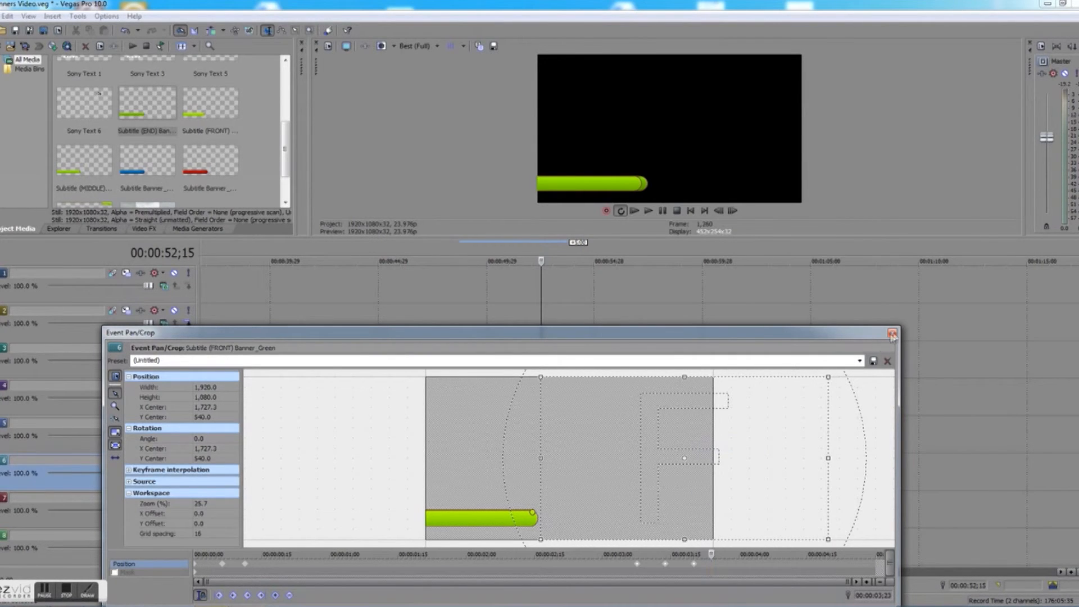
pyautogui.click(893, 334)
pyautogui.click(564, 508)
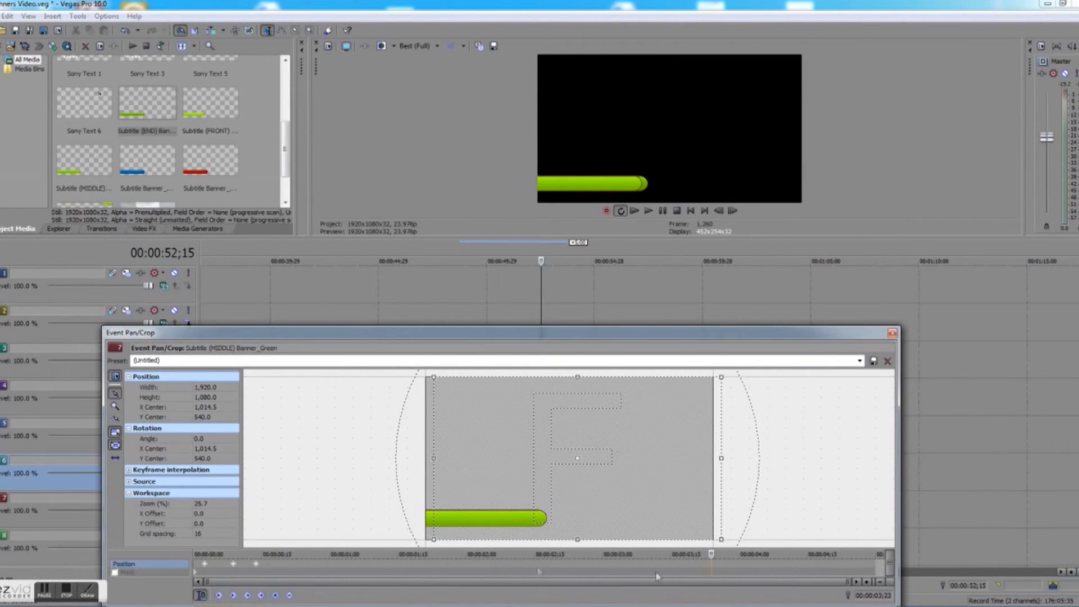
pyautogui.moveTo(710, 555); pyautogui.dragTo(563, 555)
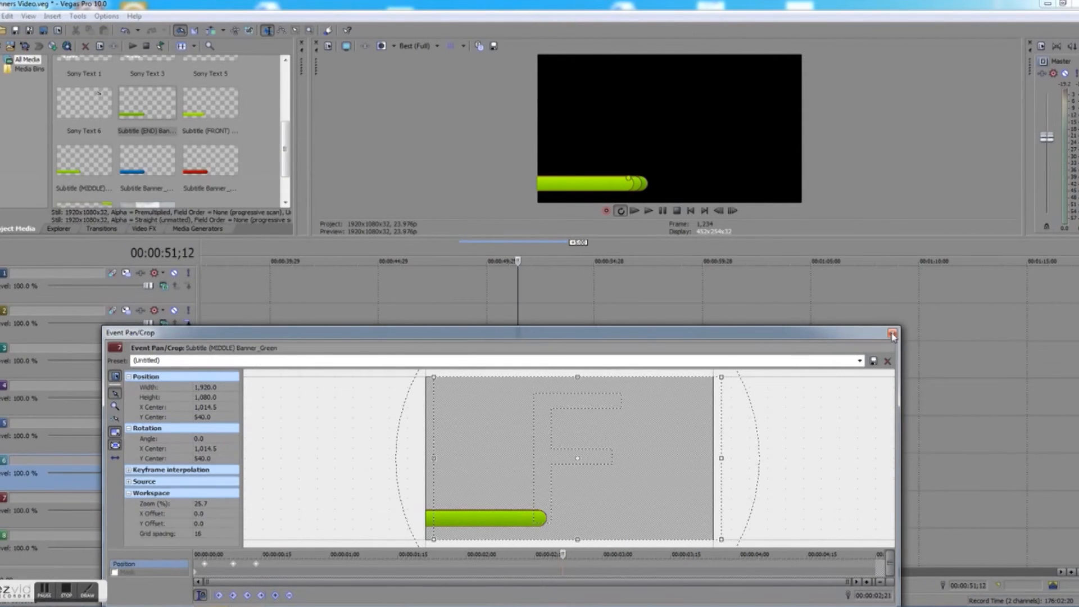
pyautogui.click(892, 334)
# Step: Align the cursor with the FRONT banner's first slide-out keyframe at 00:00:03;07, and paste the copied keyframes there for the MIDDLE banner
pyautogui.click(562, 472)
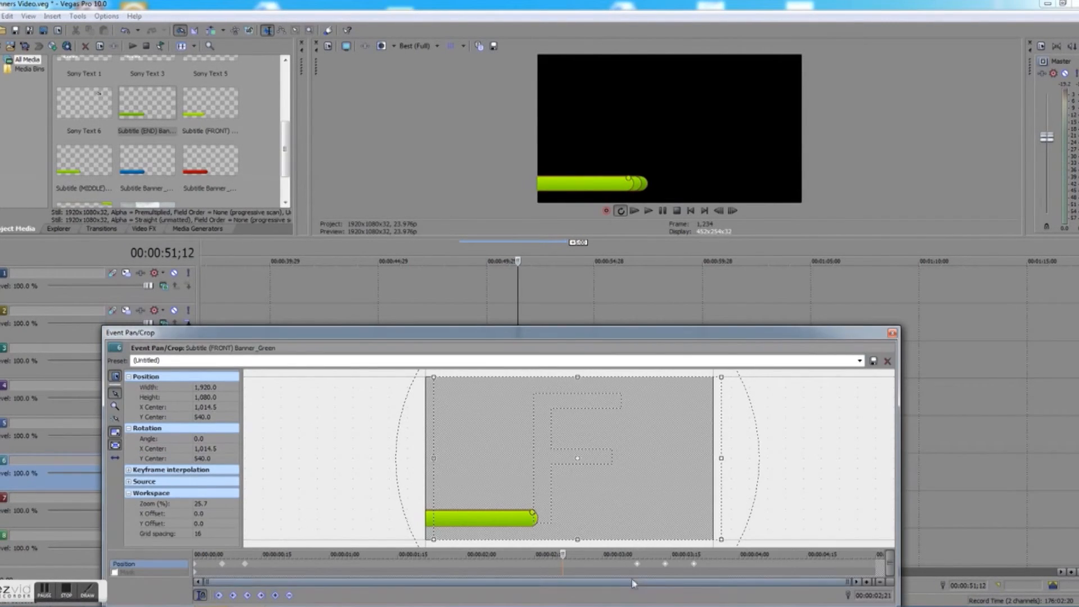
pyautogui.click(637, 564)
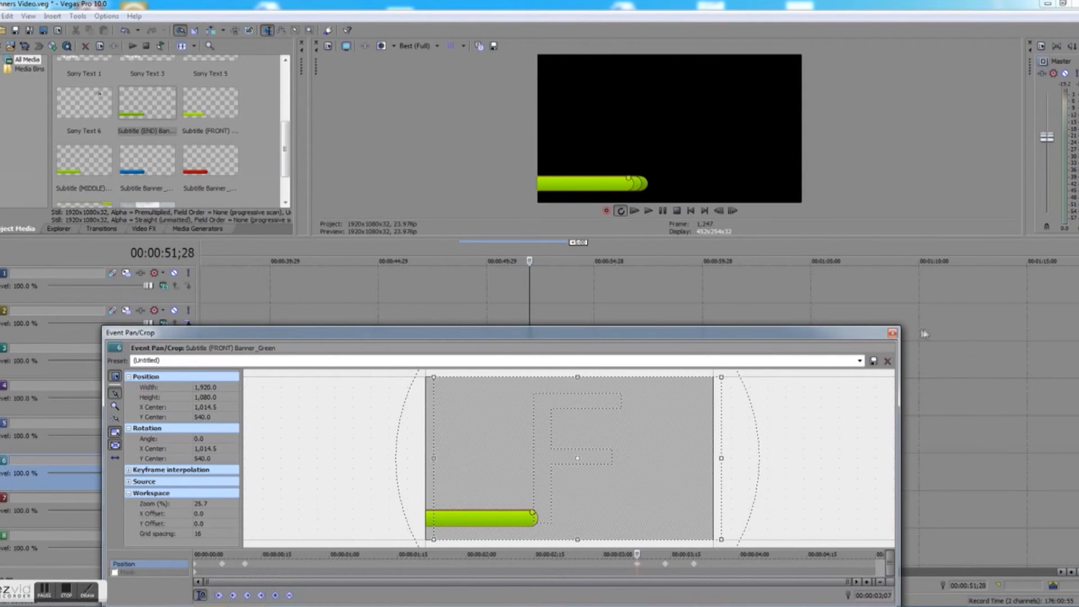
pyautogui.click(892, 334)
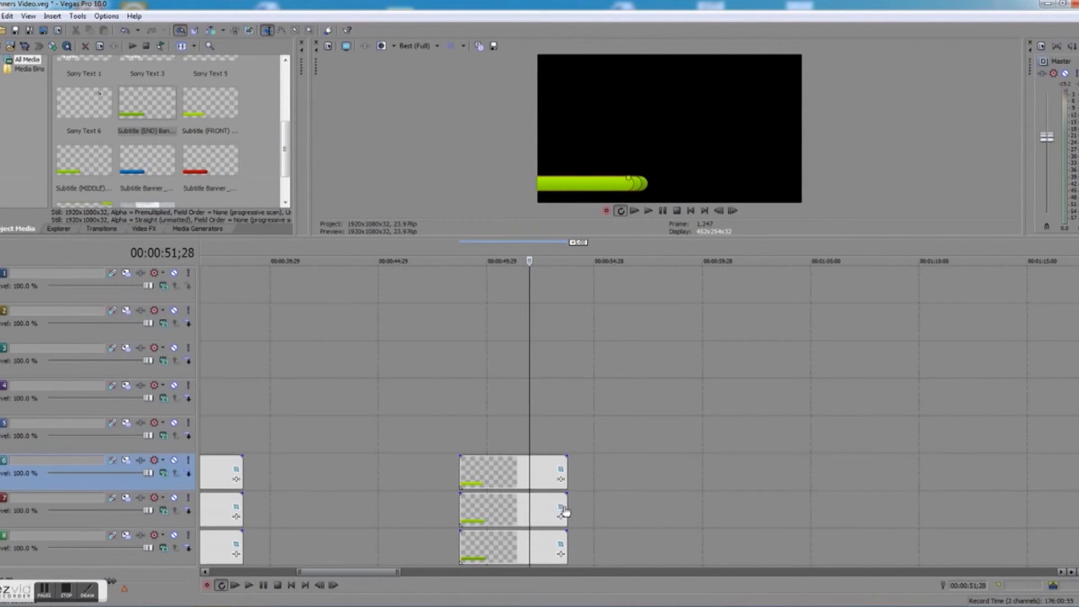
pyautogui.click(562, 509)
pyautogui.rightClick(639, 569)
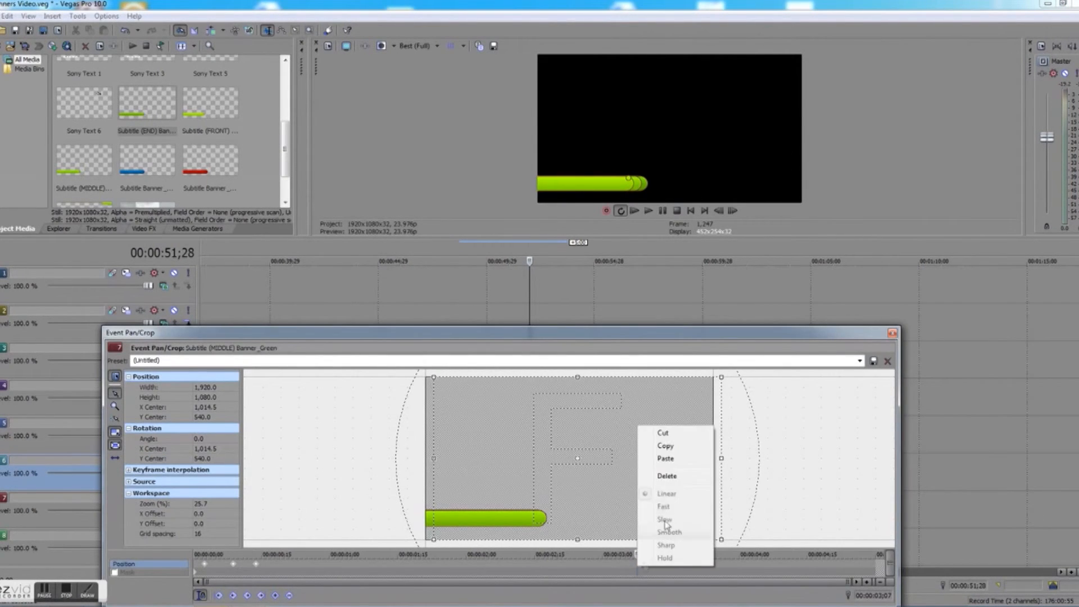
pyautogui.click(666, 461)
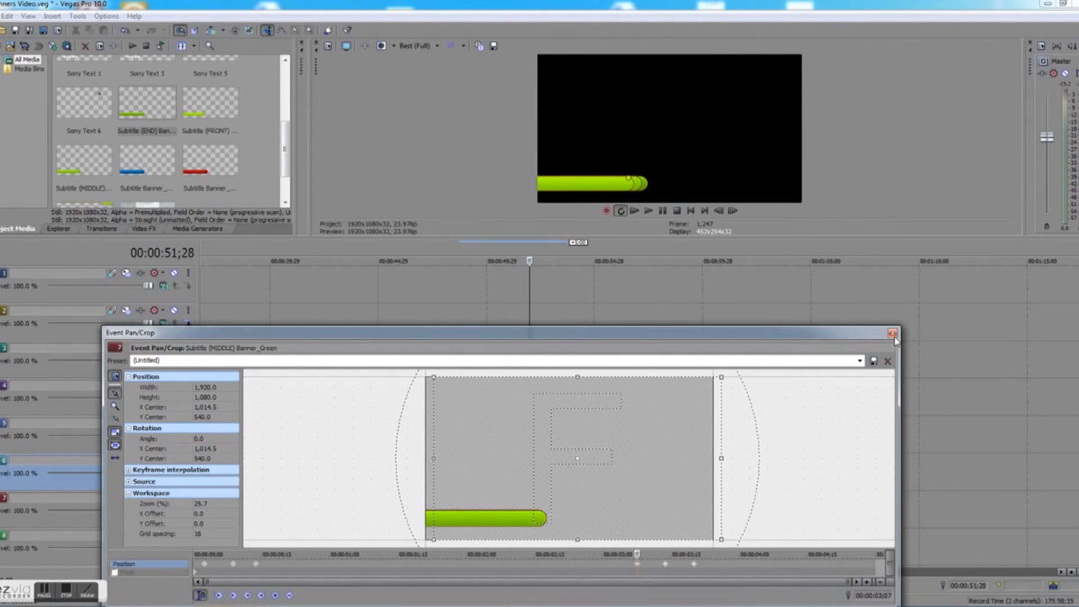
pyautogui.click(893, 333)
# Step: Paste the copied slide-out keyframes into the END banner's Event Pan/Crop at 00:00:03;07, and close its window
pyautogui.click(562, 548)
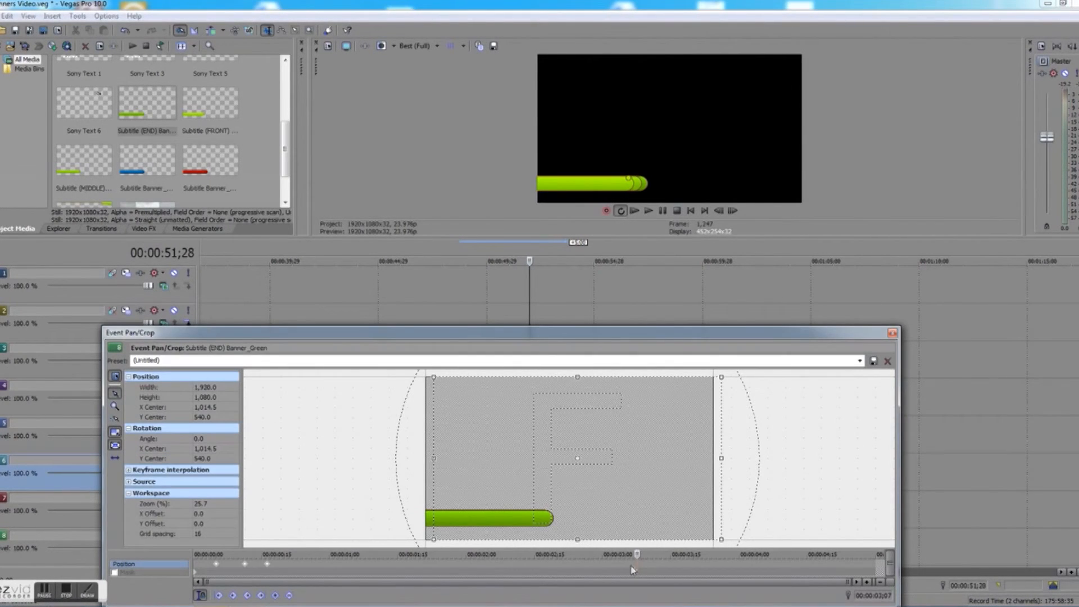
pyautogui.rightClick(635, 568)
pyautogui.click(666, 460)
pyautogui.click(893, 333)
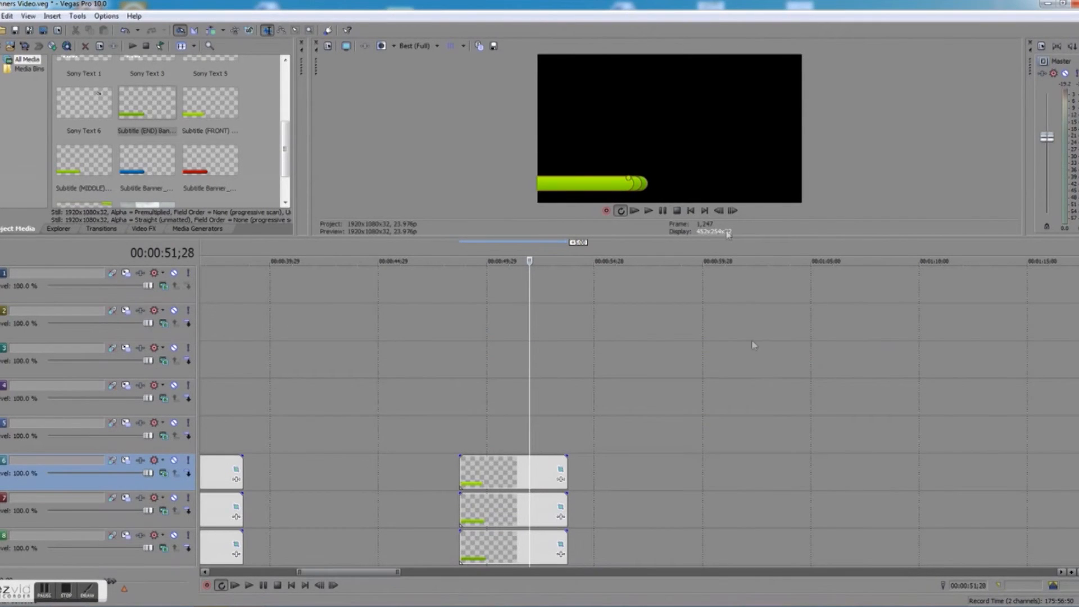
# Step: Step frame by frame forward into the banners' slide-out and back to just before its start
pyautogui.click(734, 211)
pyautogui.click(735, 212)
pyautogui.click(734, 212)
pyautogui.click(734, 211)
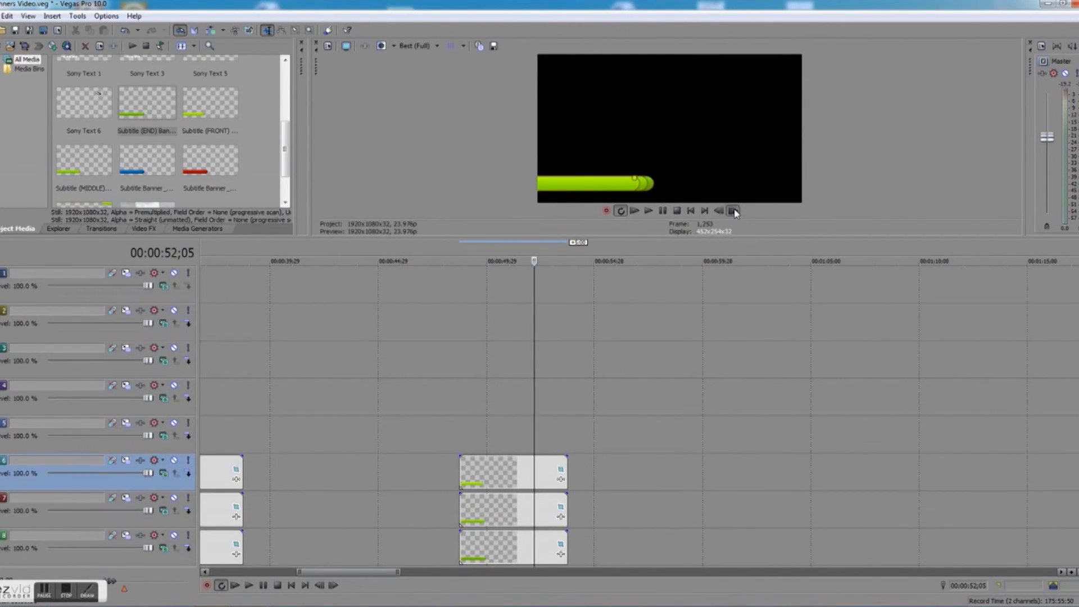
pyautogui.click(735, 212)
pyautogui.click(735, 212)
pyautogui.click(718, 213)
pyautogui.click(719, 212)
pyautogui.click(718, 213)
pyautogui.click(718, 212)
pyautogui.click(718, 213)
pyautogui.click(719, 213)
pyautogui.click(719, 212)
pyautogui.click(718, 212)
pyautogui.click(718, 213)
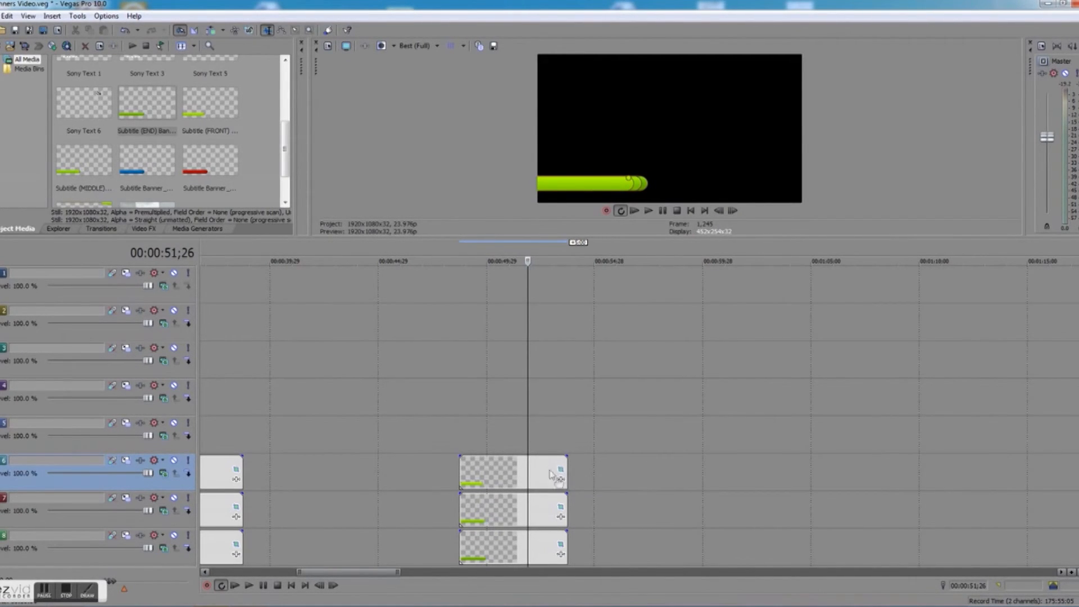
# Step: Move to the END banner's first slide-out keyframe at 00:00:03;07, and shift the MIDDLE banner's three slide-out keyframes slightly later
pyautogui.click(560, 546)
pyautogui.click(637, 570)
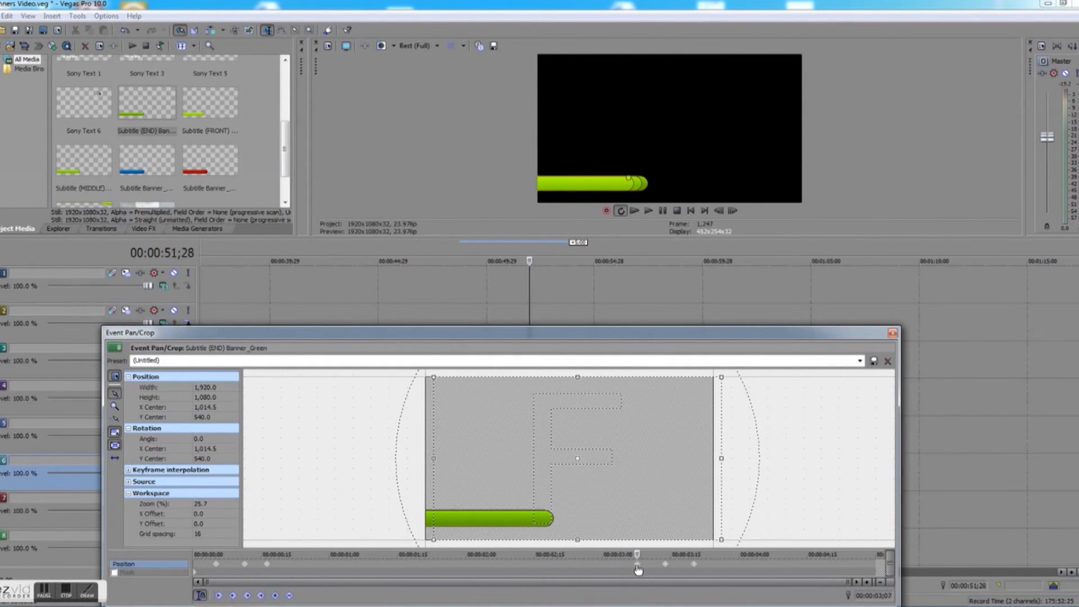
pyautogui.click(893, 334)
pyautogui.click(560, 509)
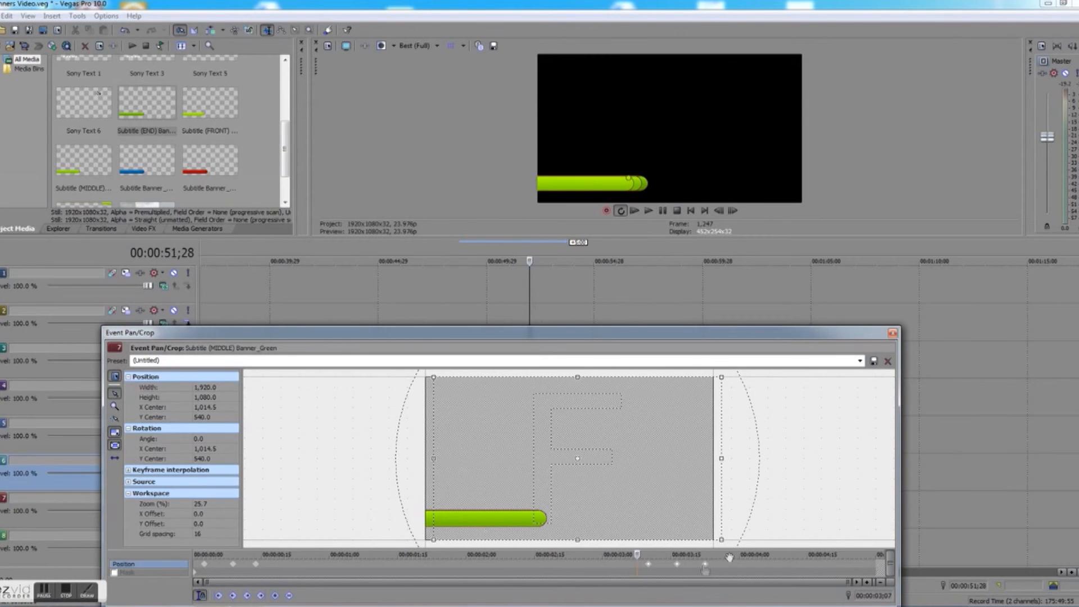
pyautogui.click(892, 334)
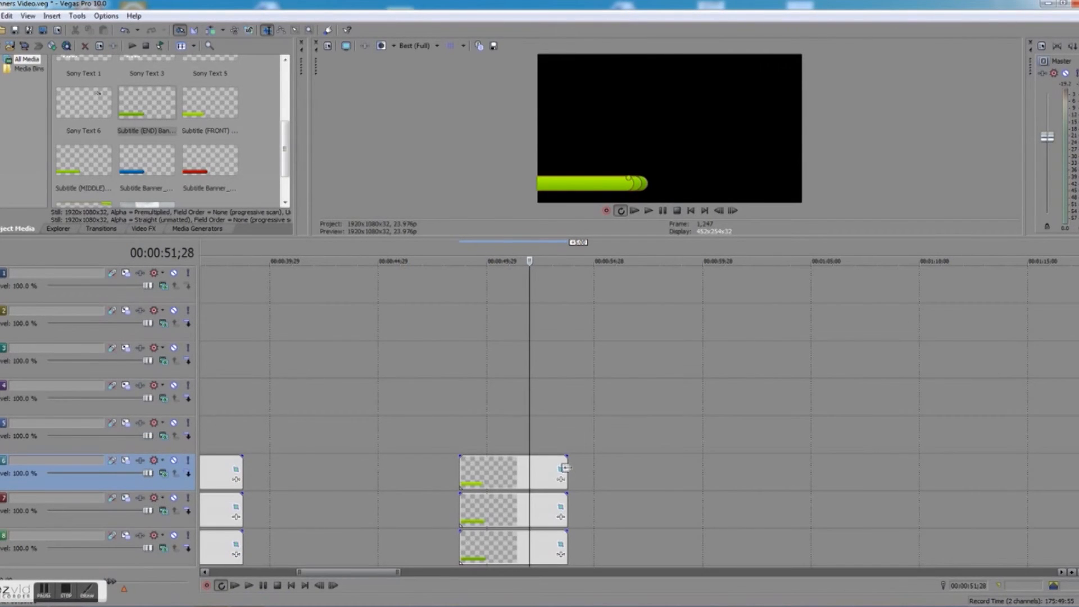
# Step: In the FRONT banner's Event Pan/Crop, step back to 00:00:03;01, shift the slide-out keyframes slightly later, and close the window
pyautogui.click(560, 469)
pyautogui.press('Left')
pyautogui.press('Left')
pyautogui.press('Left')
pyautogui.press('Left')
pyautogui.press('Left')
pyautogui.press('Left')
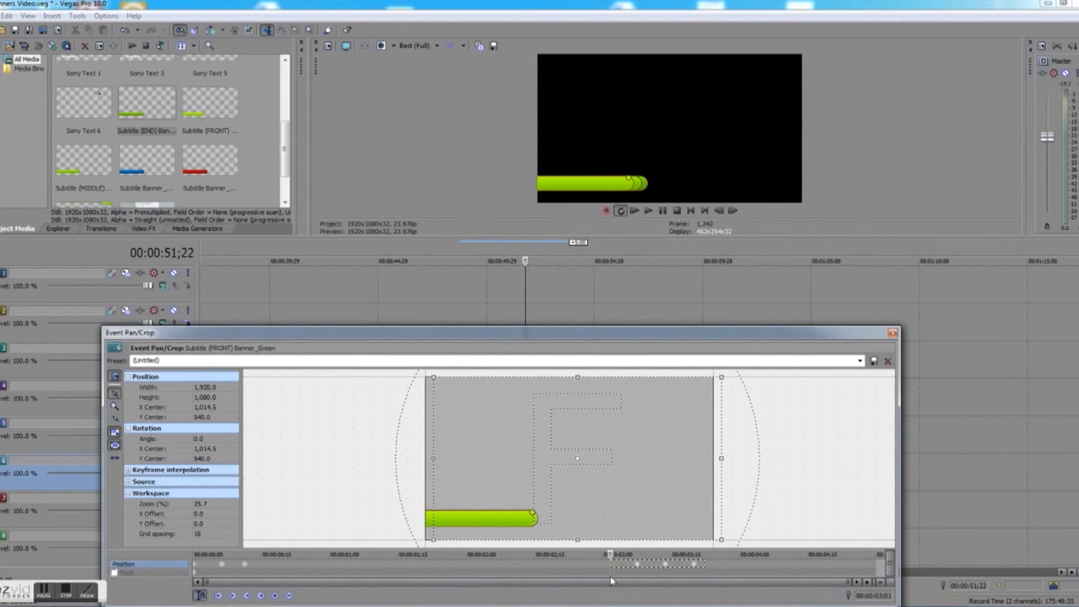
pyautogui.moveTo(698, 570); pyautogui.dragTo(715, 570)
pyautogui.click(893, 332)
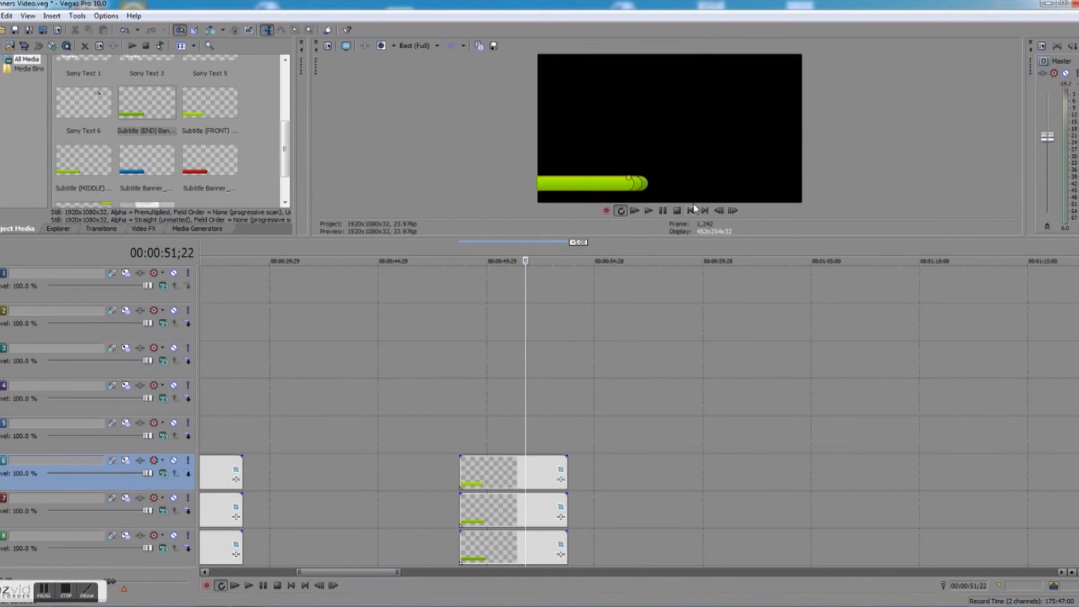
# Step: Step forward frame by frame from 00:00:51;22 to 00:00:52;20 to examine how the three banner layers stagger during the slide-out
pyautogui.click(733, 211)
pyautogui.click(733, 210)
pyautogui.click(733, 210)
pyautogui.click(733, 211)
pyautogui.click(733, 210)
pyautogui.click(733, 211)
pyautogui.click(733, 211)
pyautogui.click(733, 211)
pyautogui.click(733, 211)
pyautogui.click(733, 211)
pyautogui.click(733, 211)
pyautogui.click(733, 210)
pyautogui.click(732, 211)
pyautogui.click(733, 211)
pyautogui.click(733, 211)
pyautogui.click(733, 211)
pyautogui.click(733, 211)
pyautogui.click(733, 211)
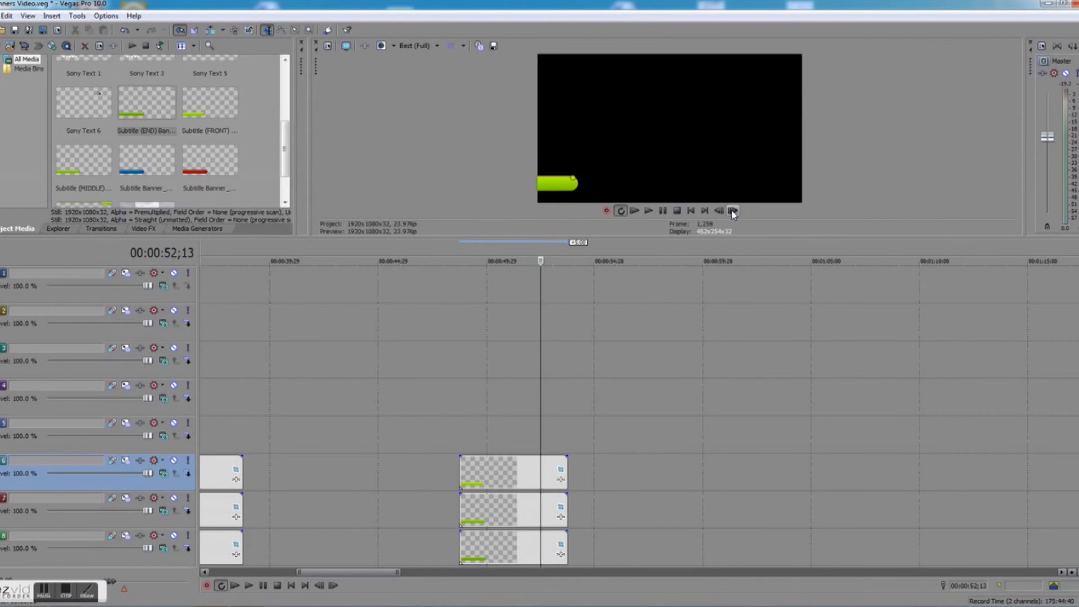
pyautogui.click(733, 211)
pyautogui.click(733, 211)
pyautogui.click(733, 210)
pyautogui.click(733, 211)
pyautogui.click(733, 211)
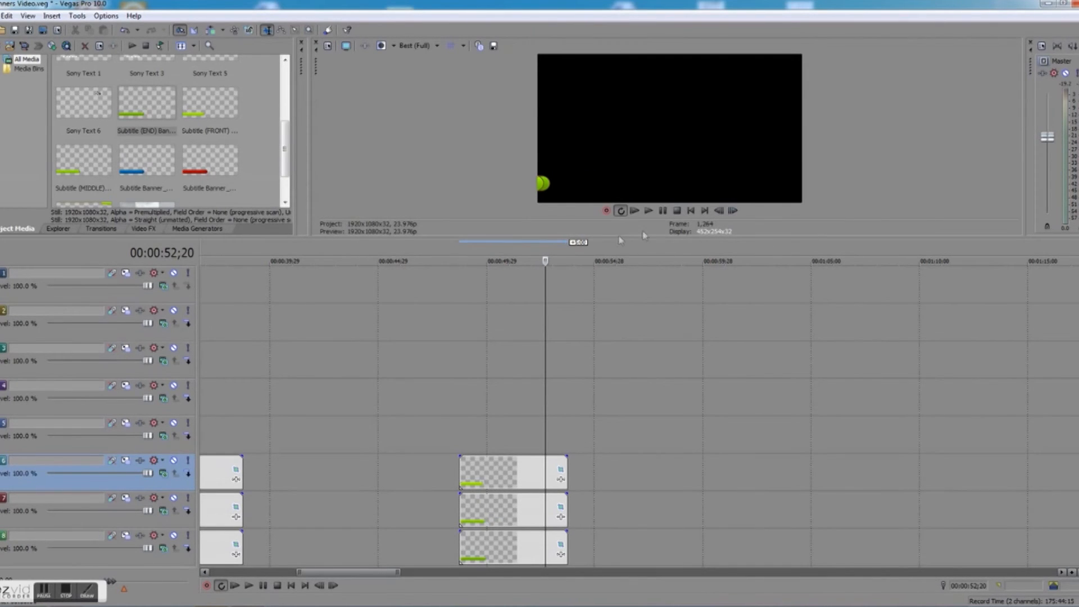
# Step: Play the banner animation from 00:00:47;15, stop playback, and examine the end of the slide-out at 00:00:52;28
pyautogui.click(433, 245)
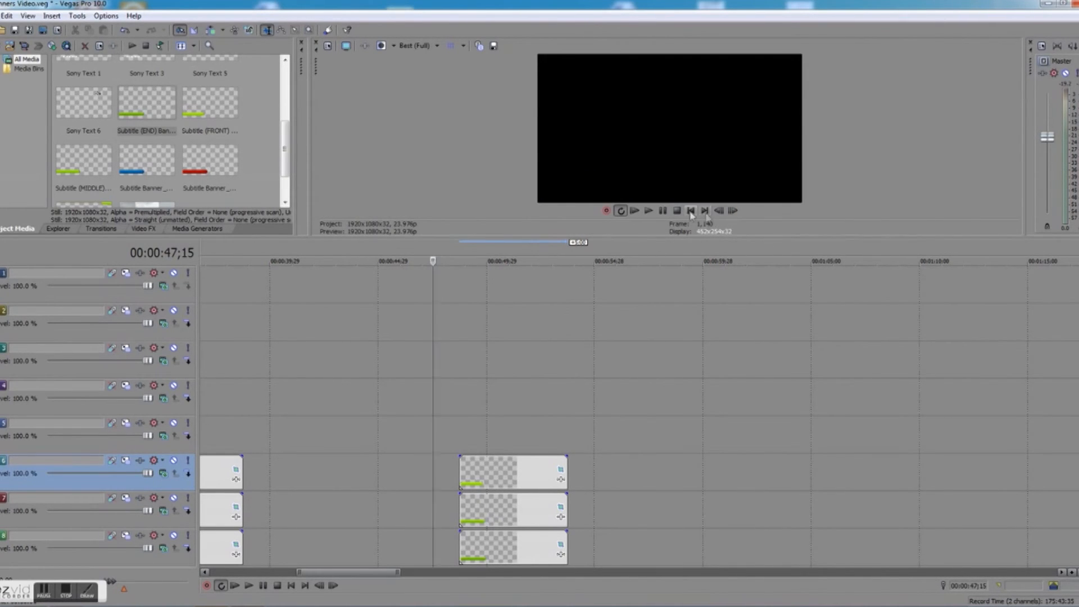
pyautogui.click(662, 211)
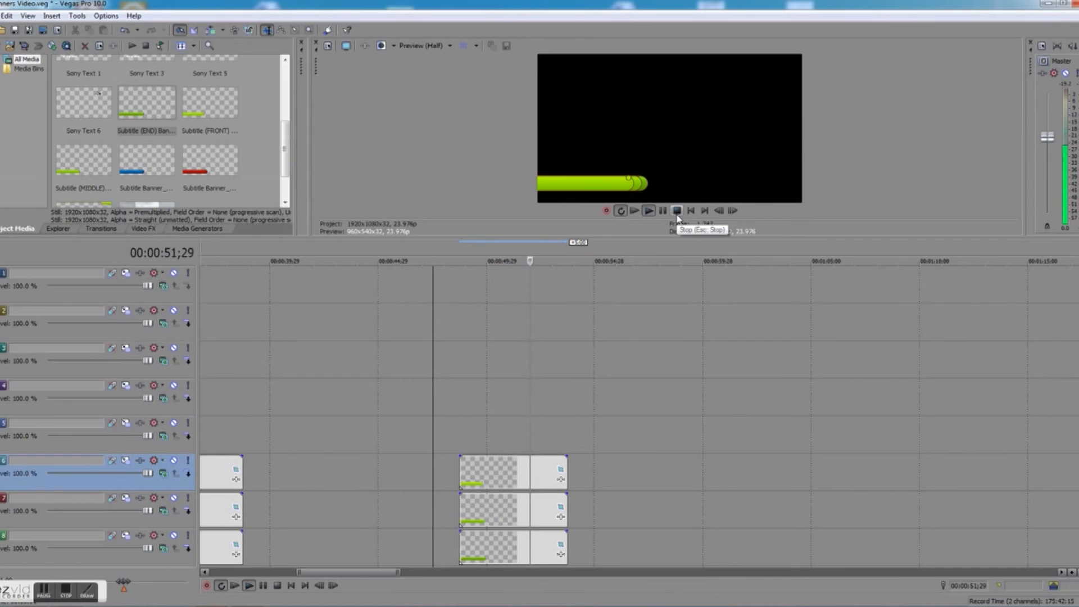
pyautogui.click(678, 213)
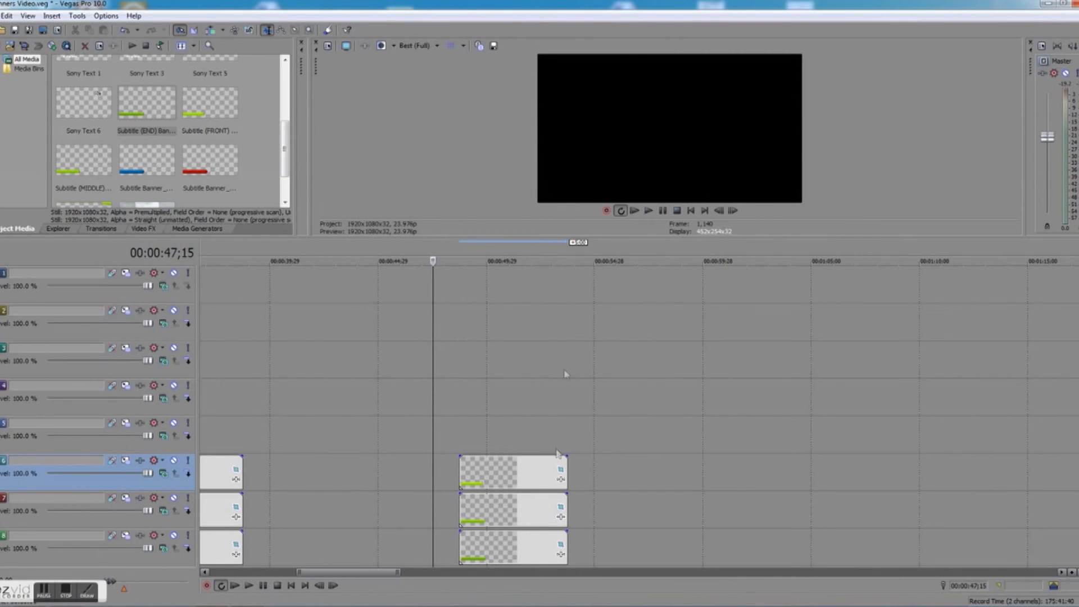
pyautogui.click(551, 256)
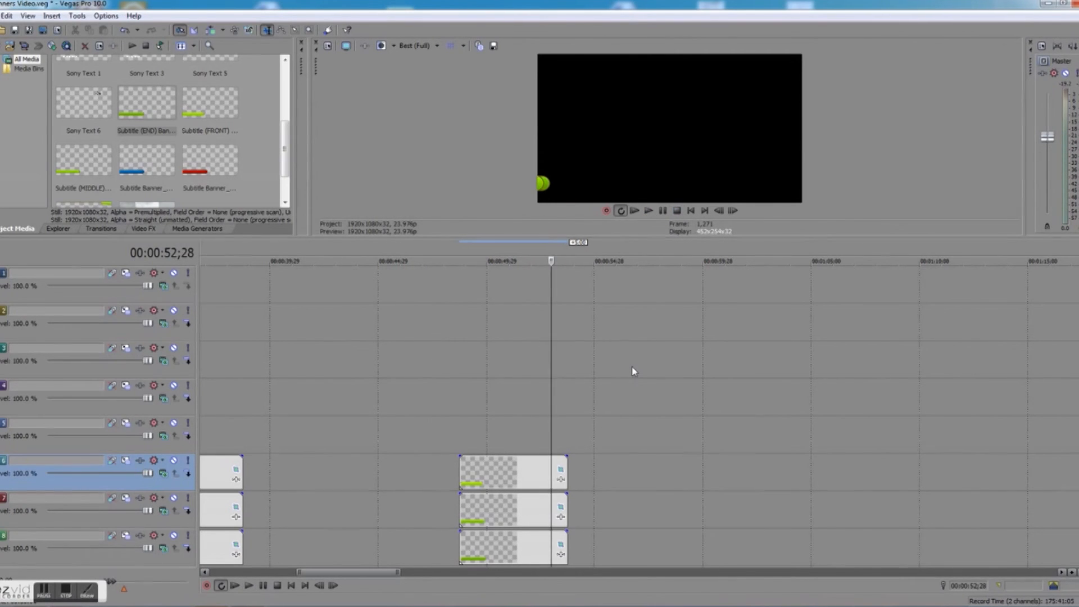